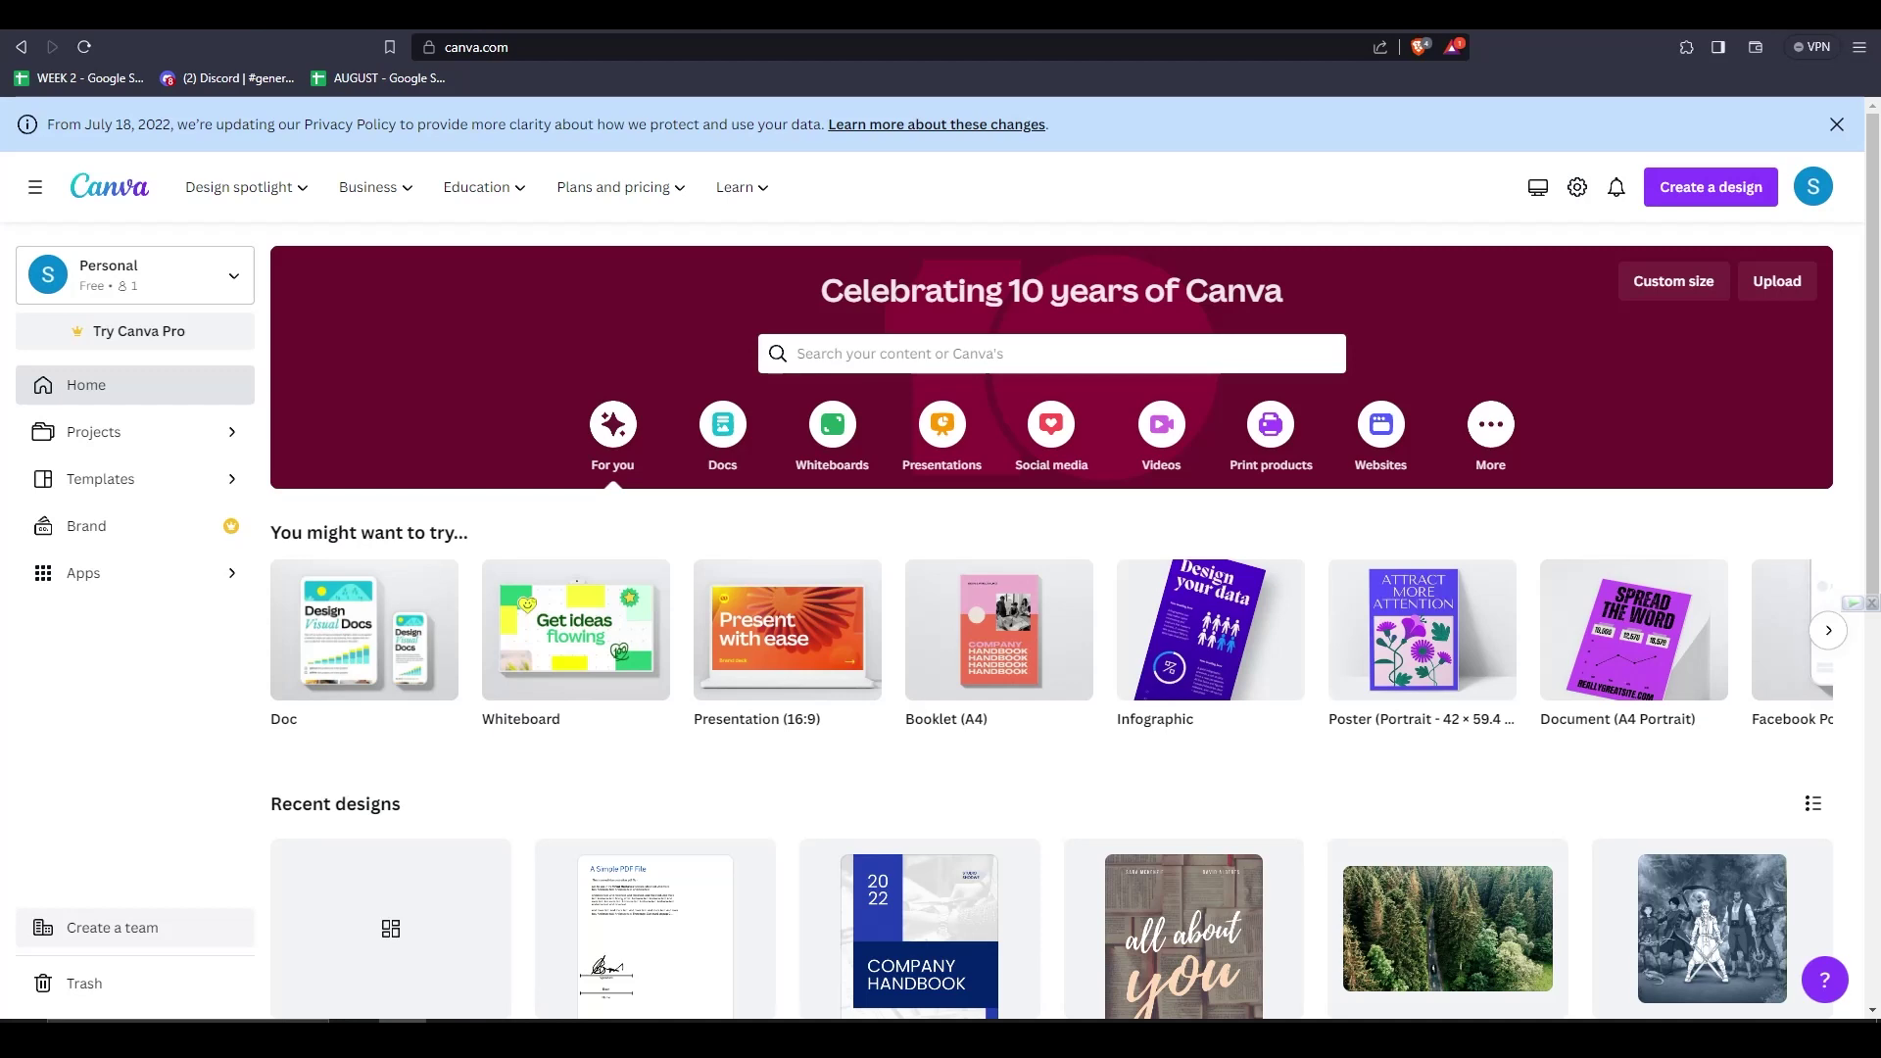
Create a blank Presentation (16:9) design from the Canva home page
mouse_move(751, 638)
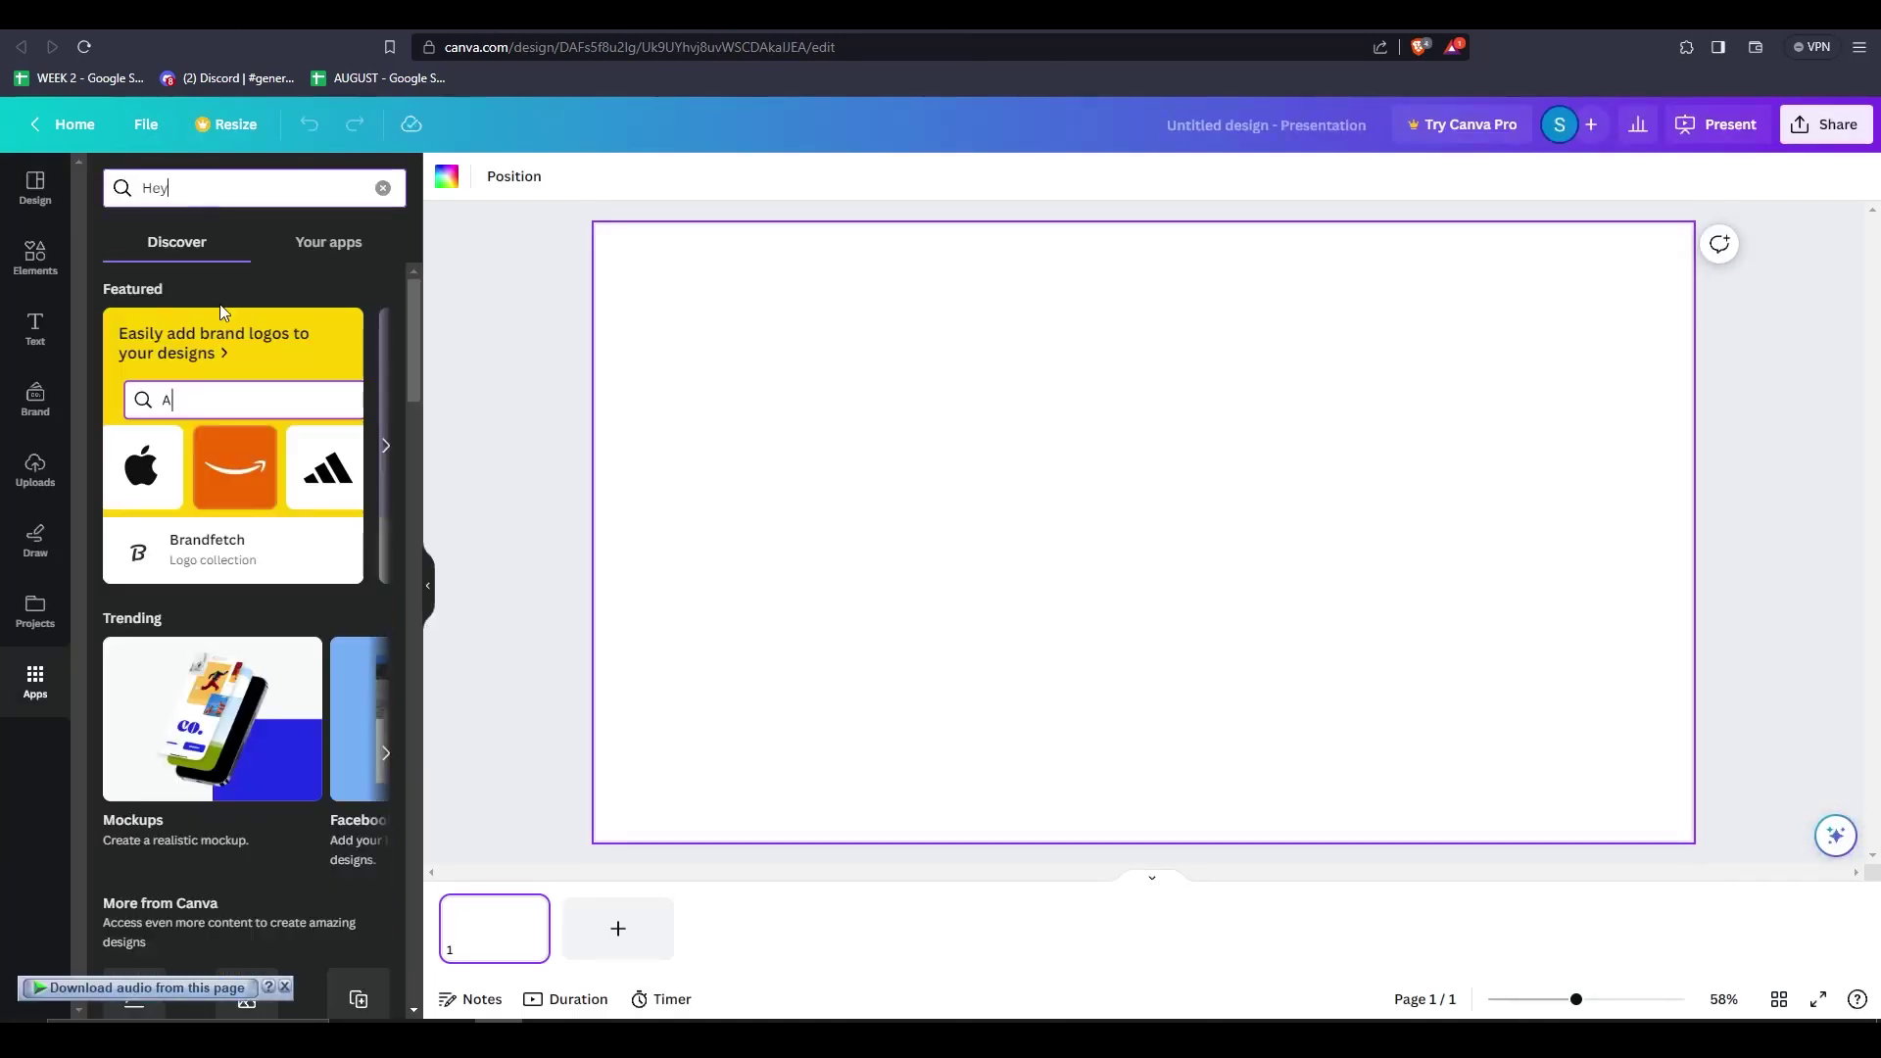
Search Apps for HeyGen and open the HeyGen AI Avatars app page
text(G)
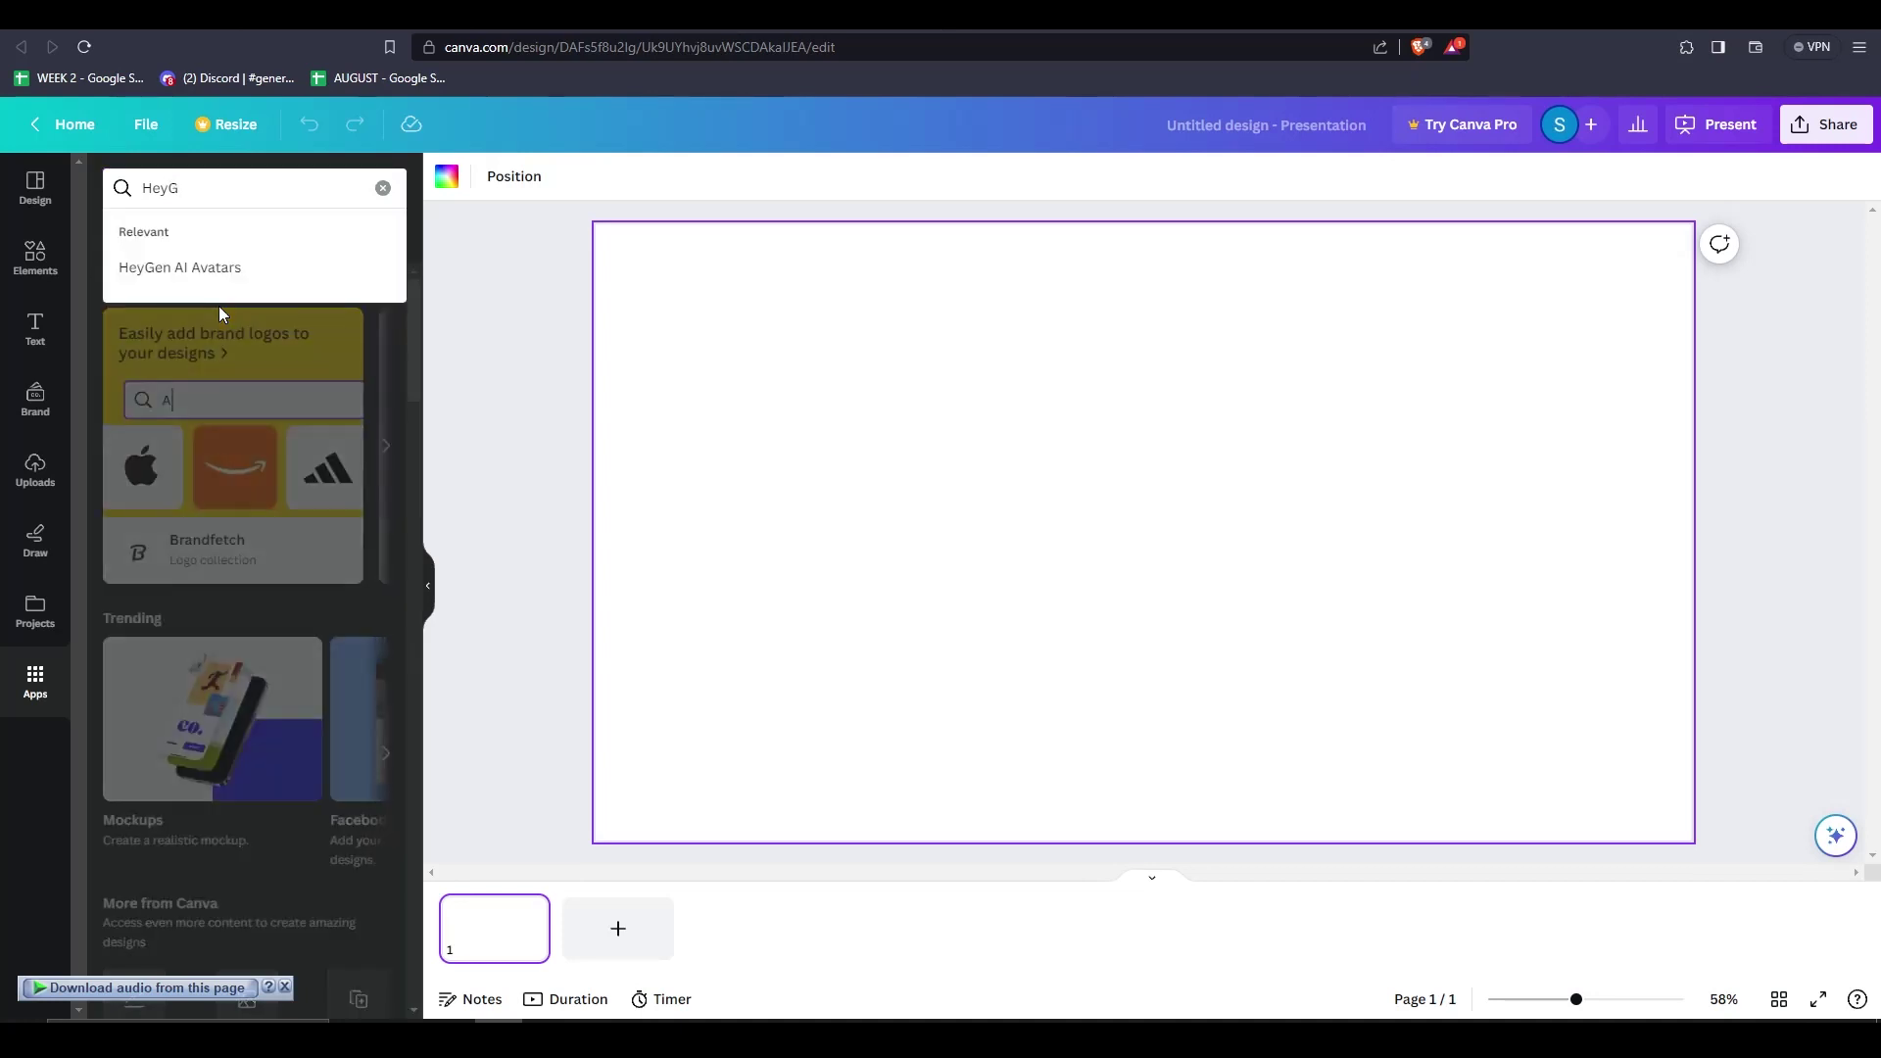
click(184, 270)
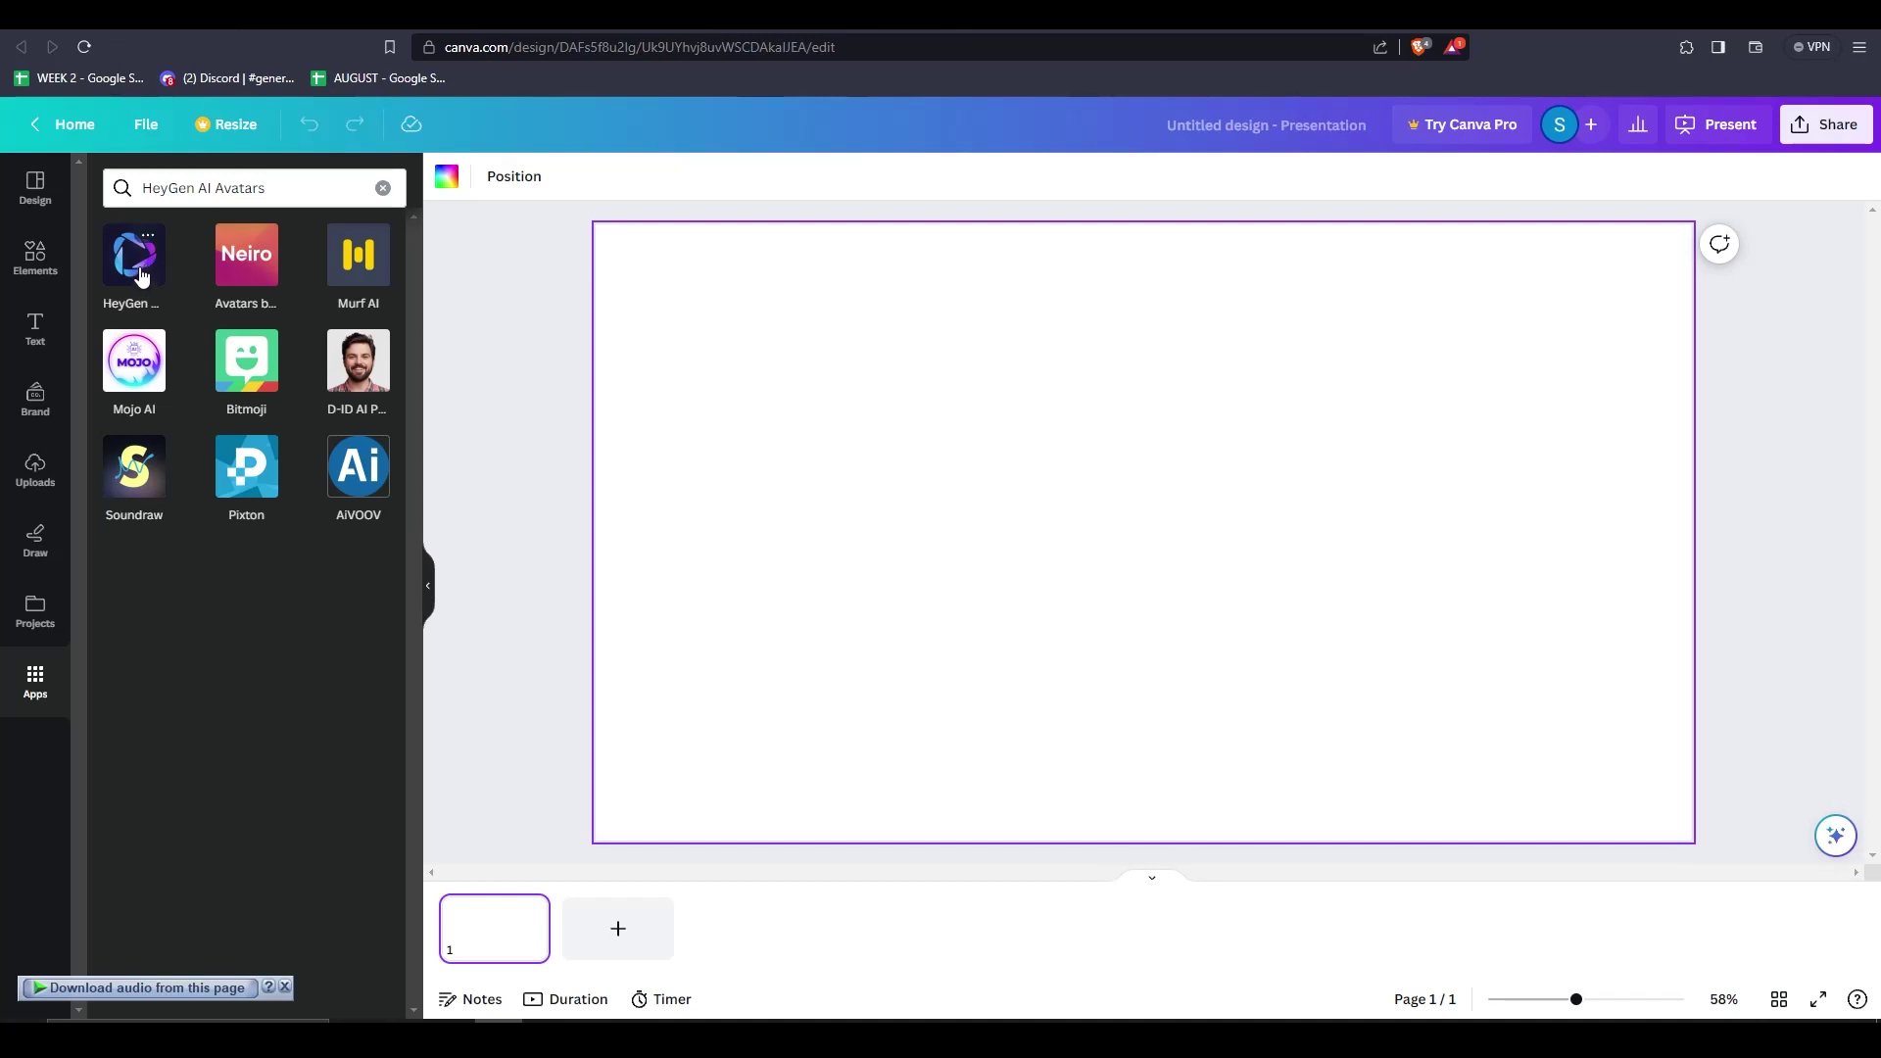
click(136, 273)
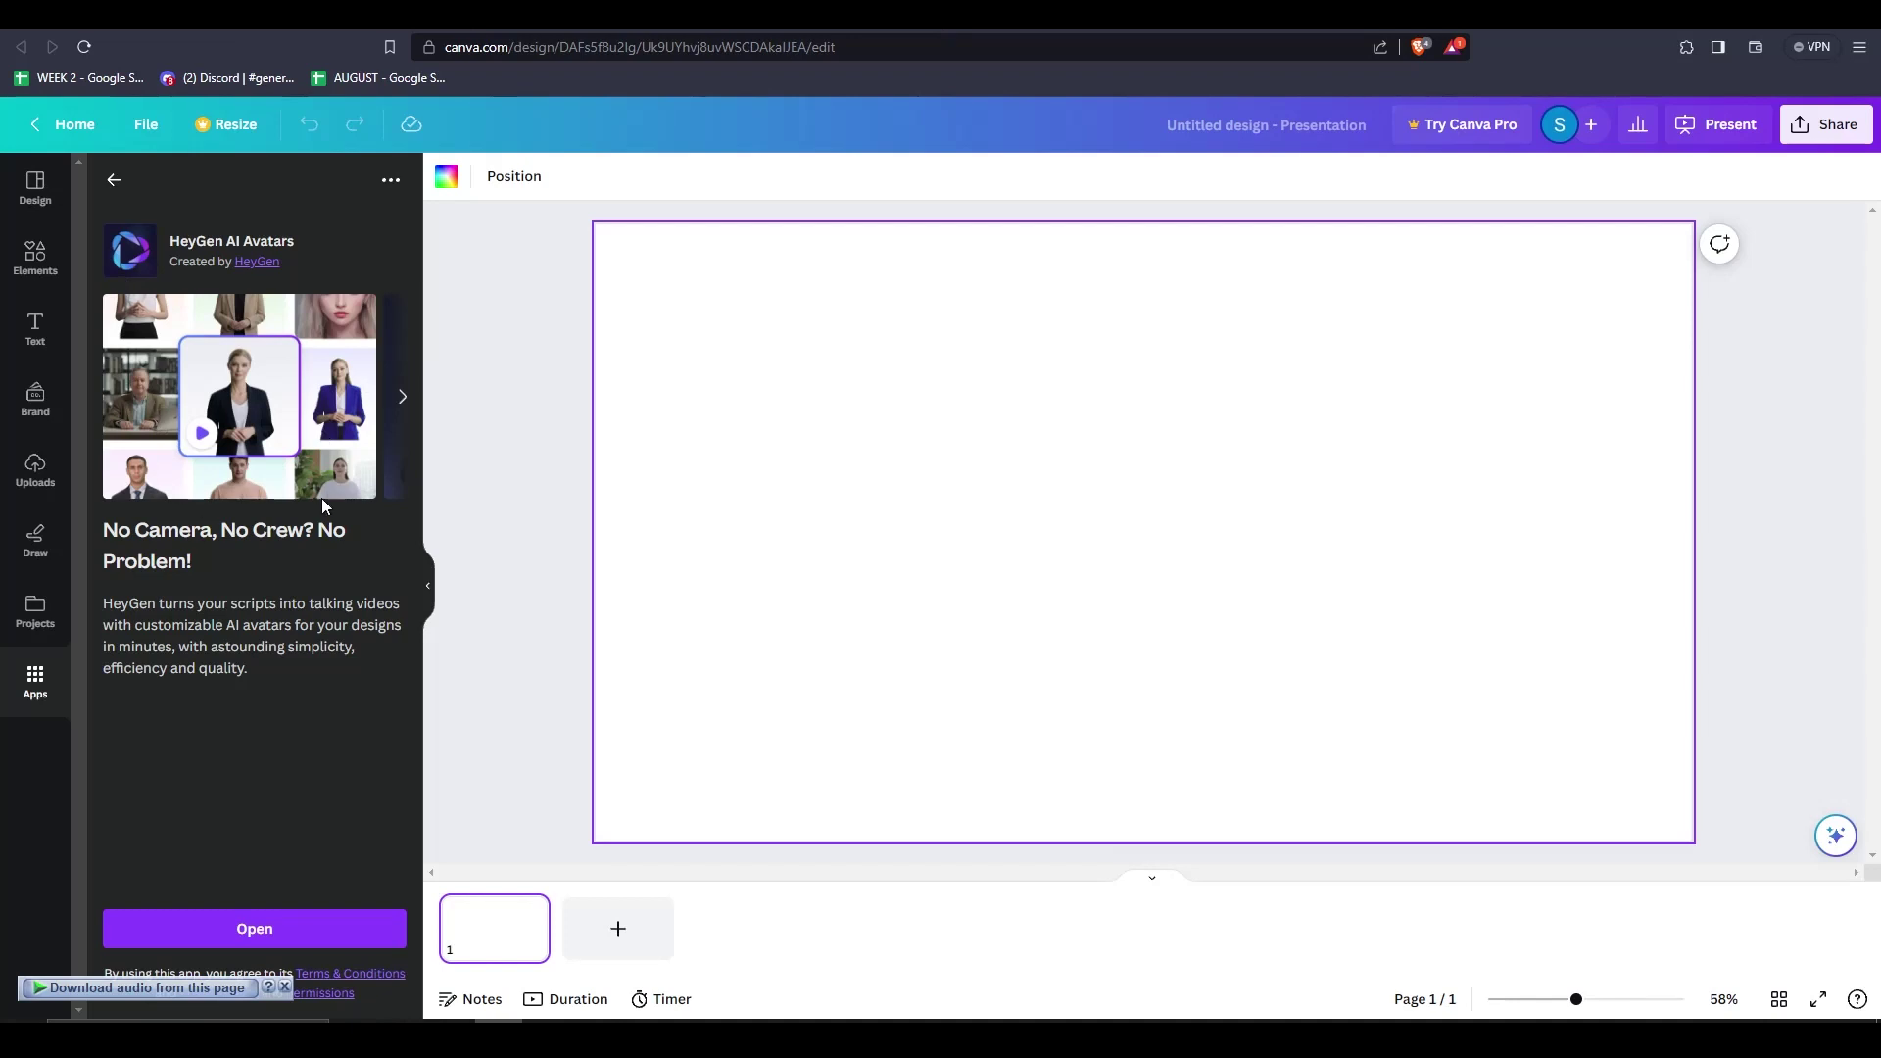
Open HeyGen AI Avatars and review its avatar, view mode, script and voice options
click(250, 936)
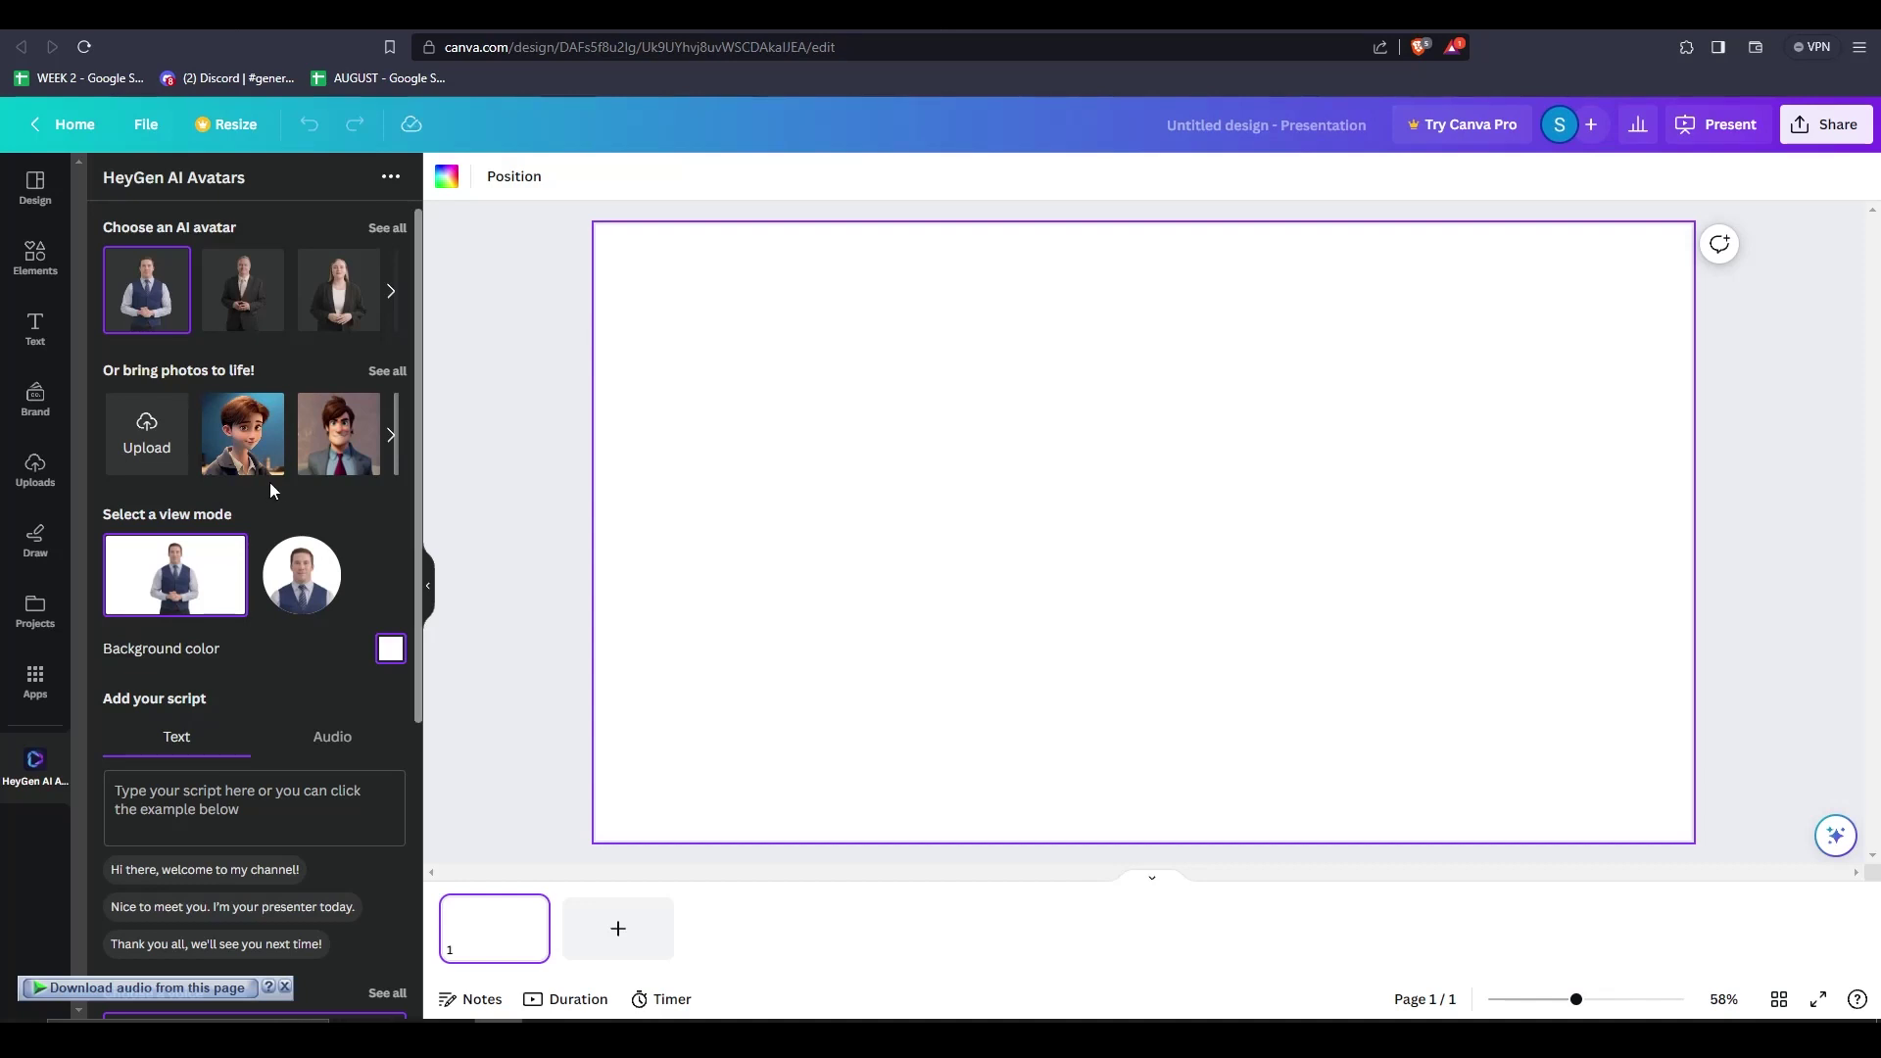
scroll(293, 485, down, 5)
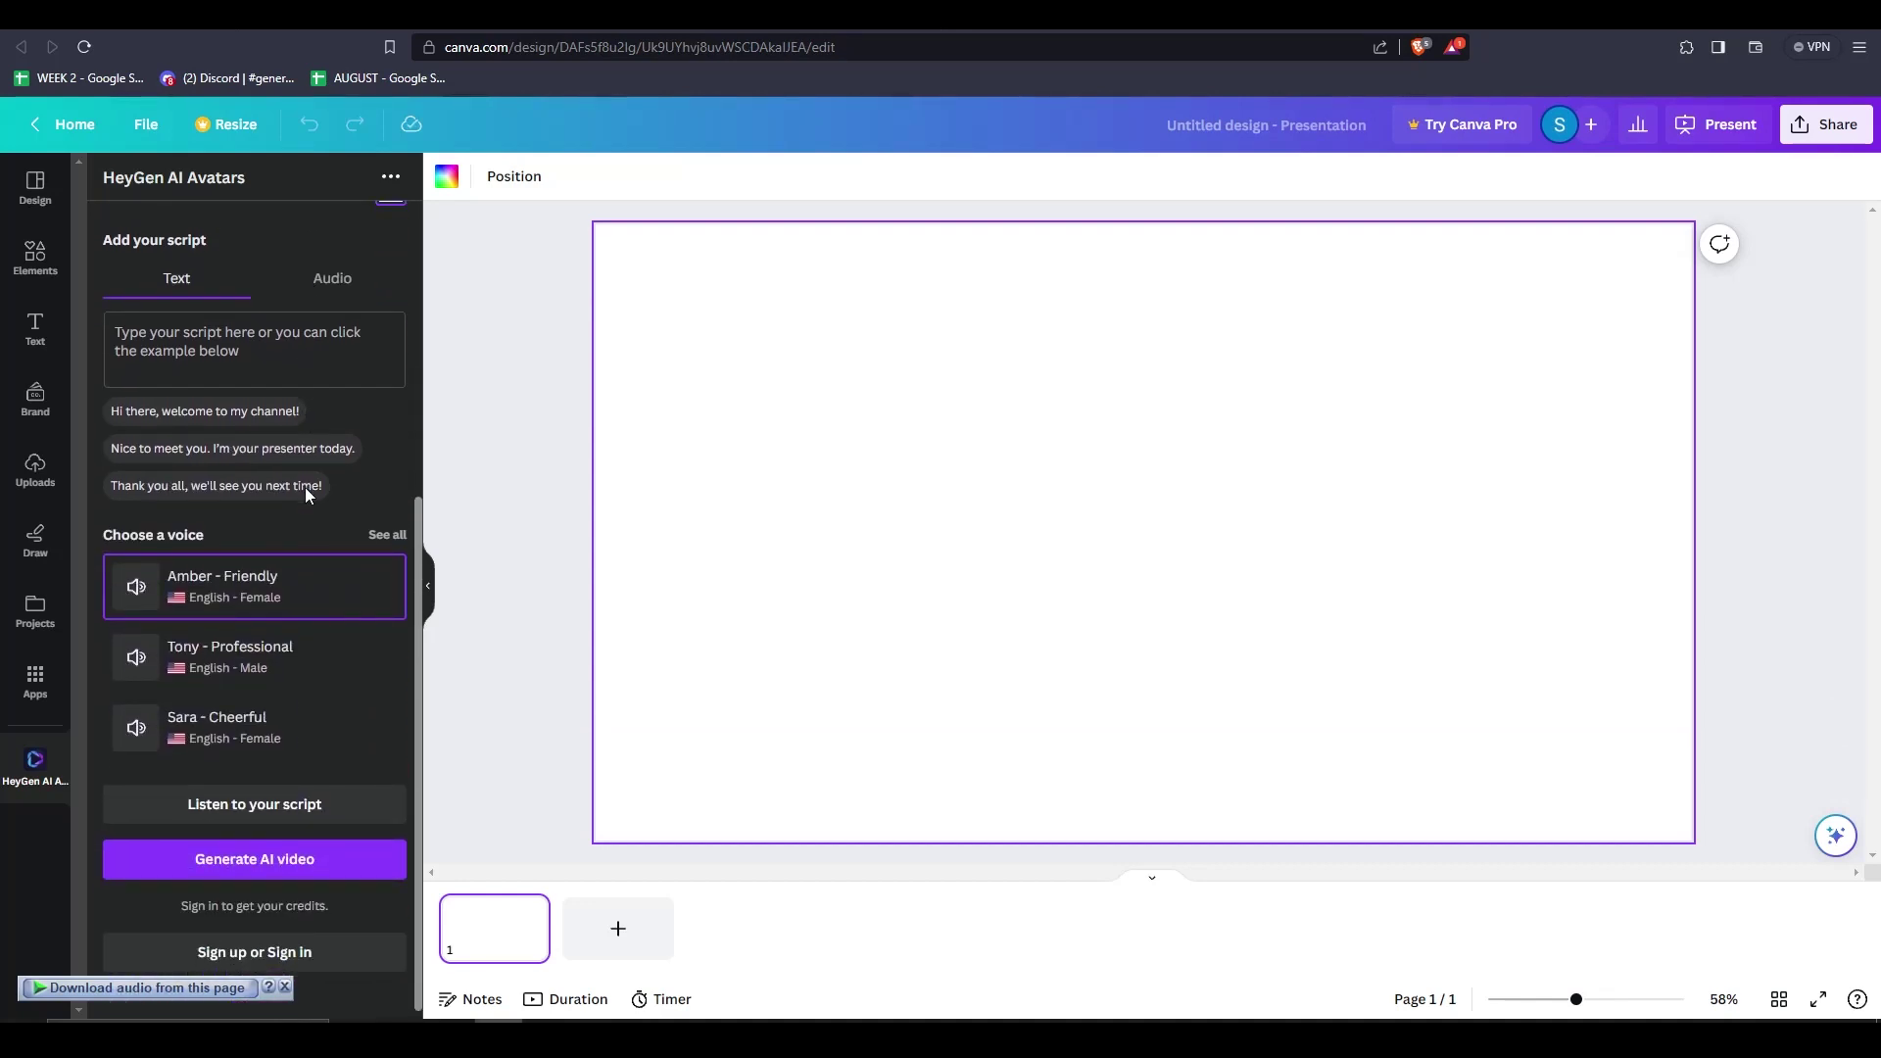
scroll(306, 490, up, 5)
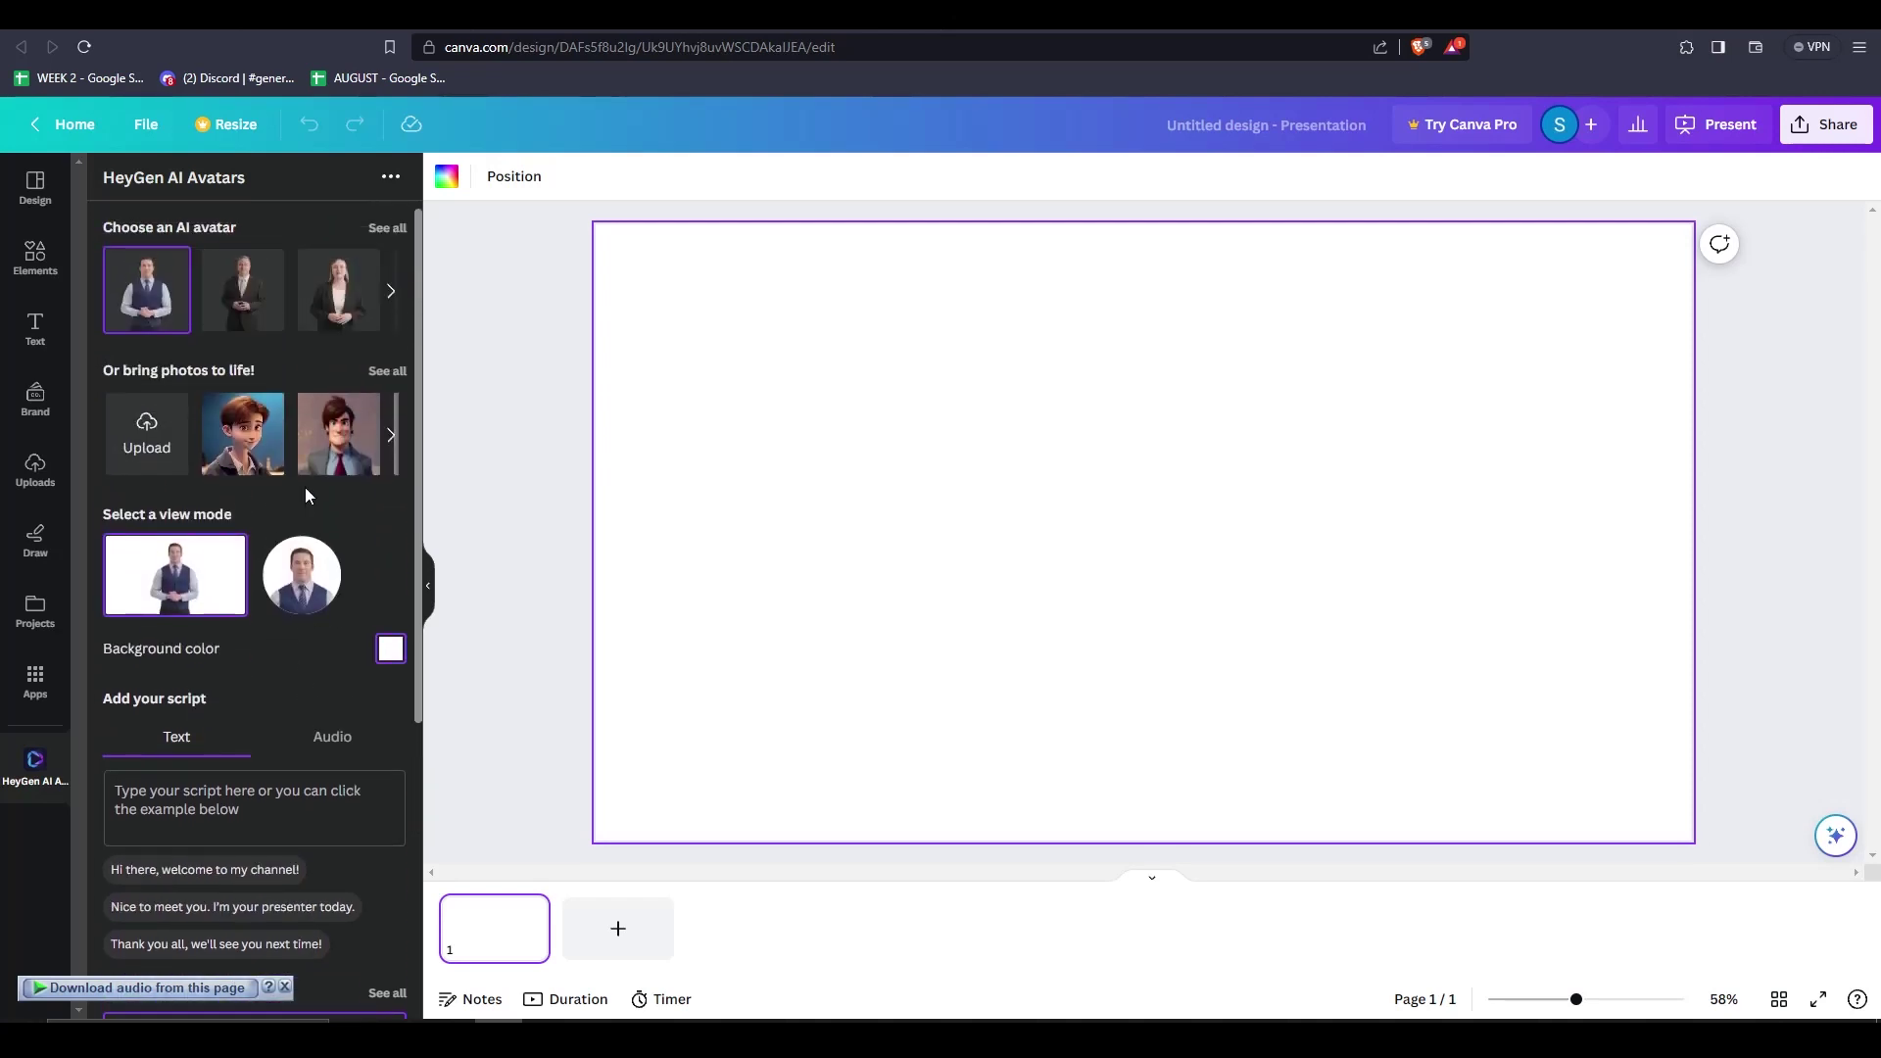
scroll(339, 583, down, 1)
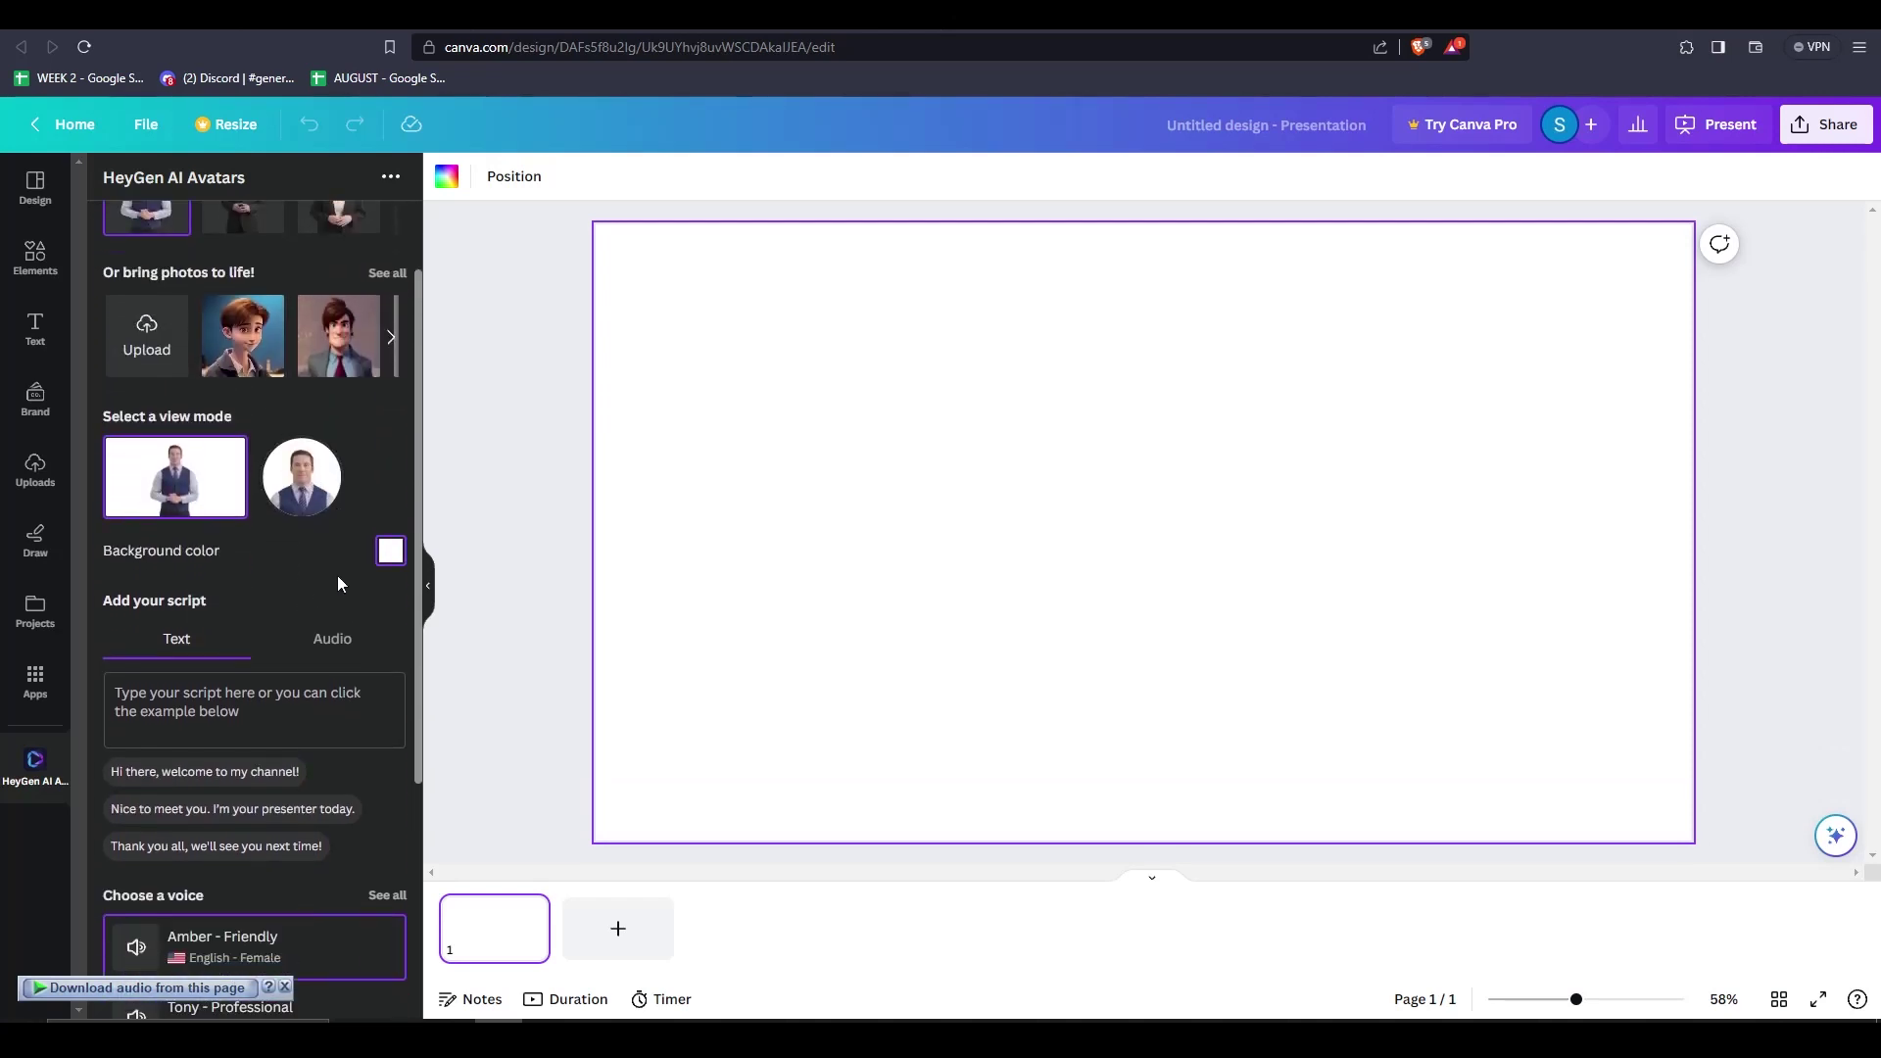
scroll(339, 585, down, 1)
scroll(289, 931, down, 3)
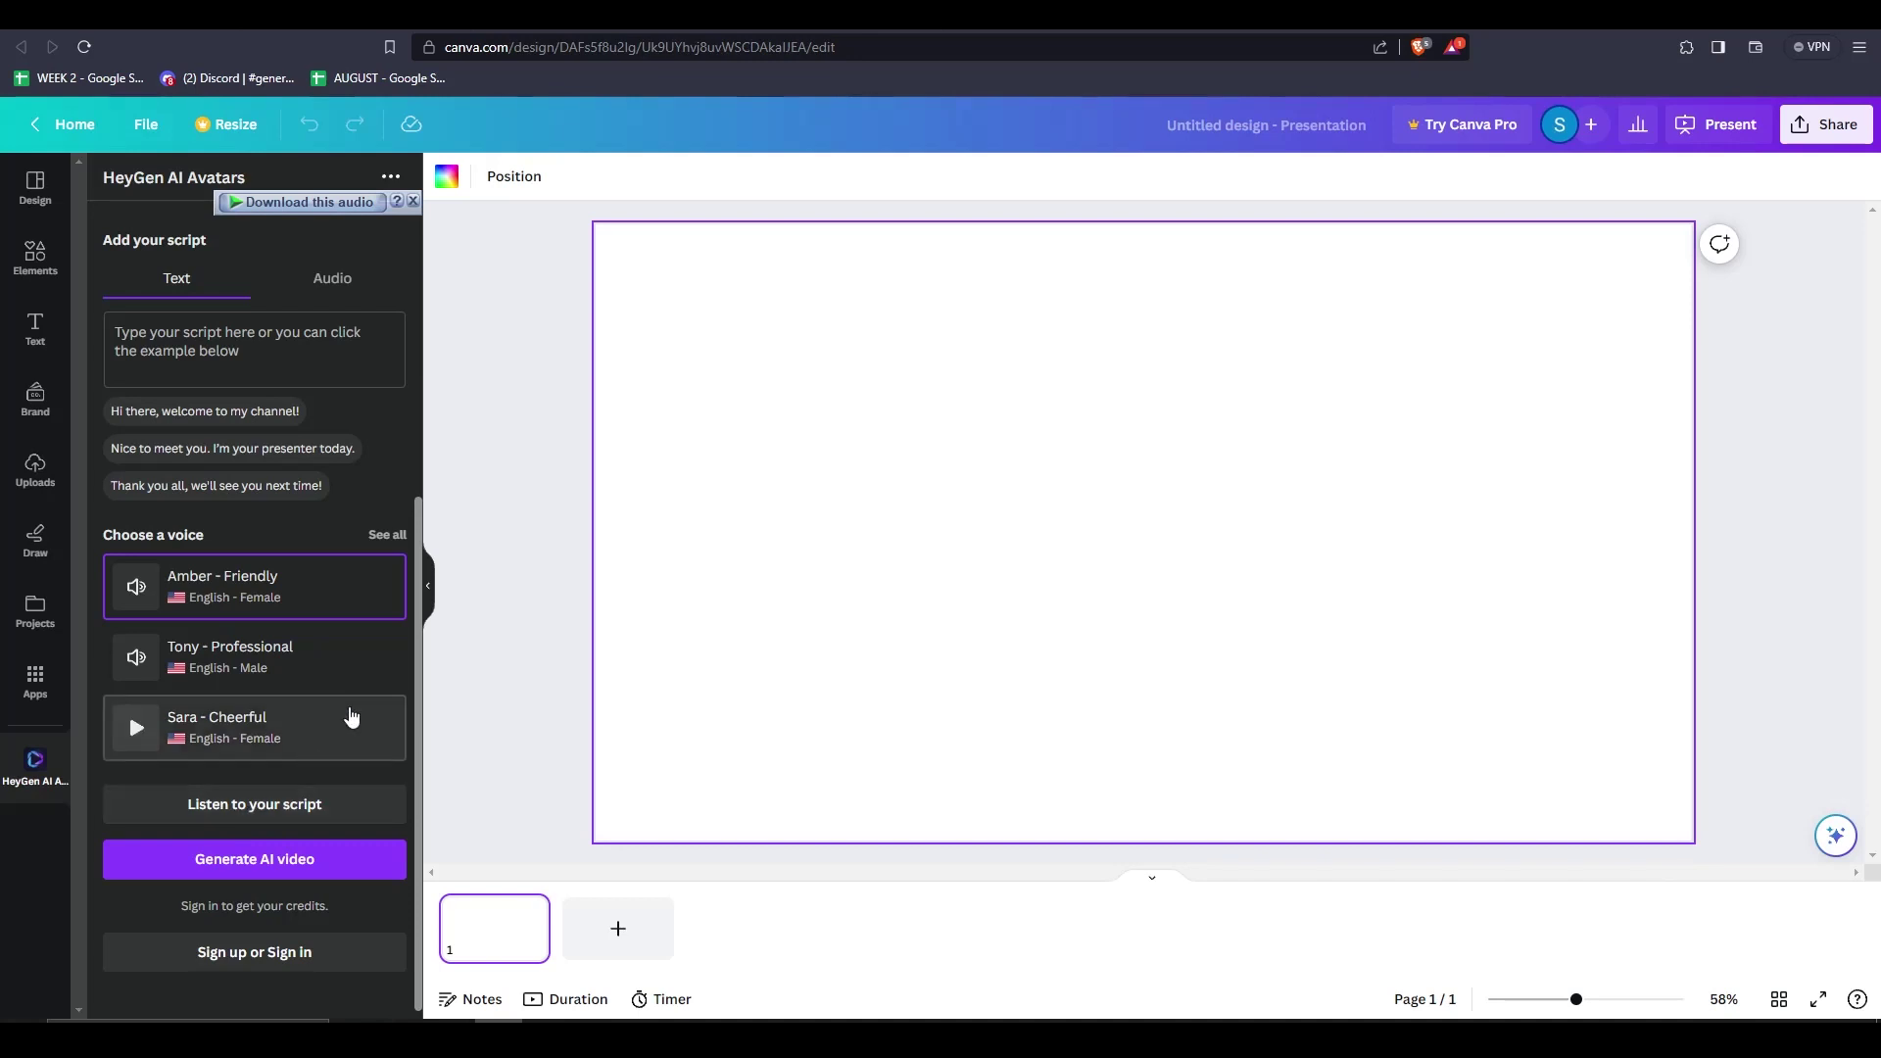
scroll(349, 713, up, 3)
scroll(349, 712, up, 2)
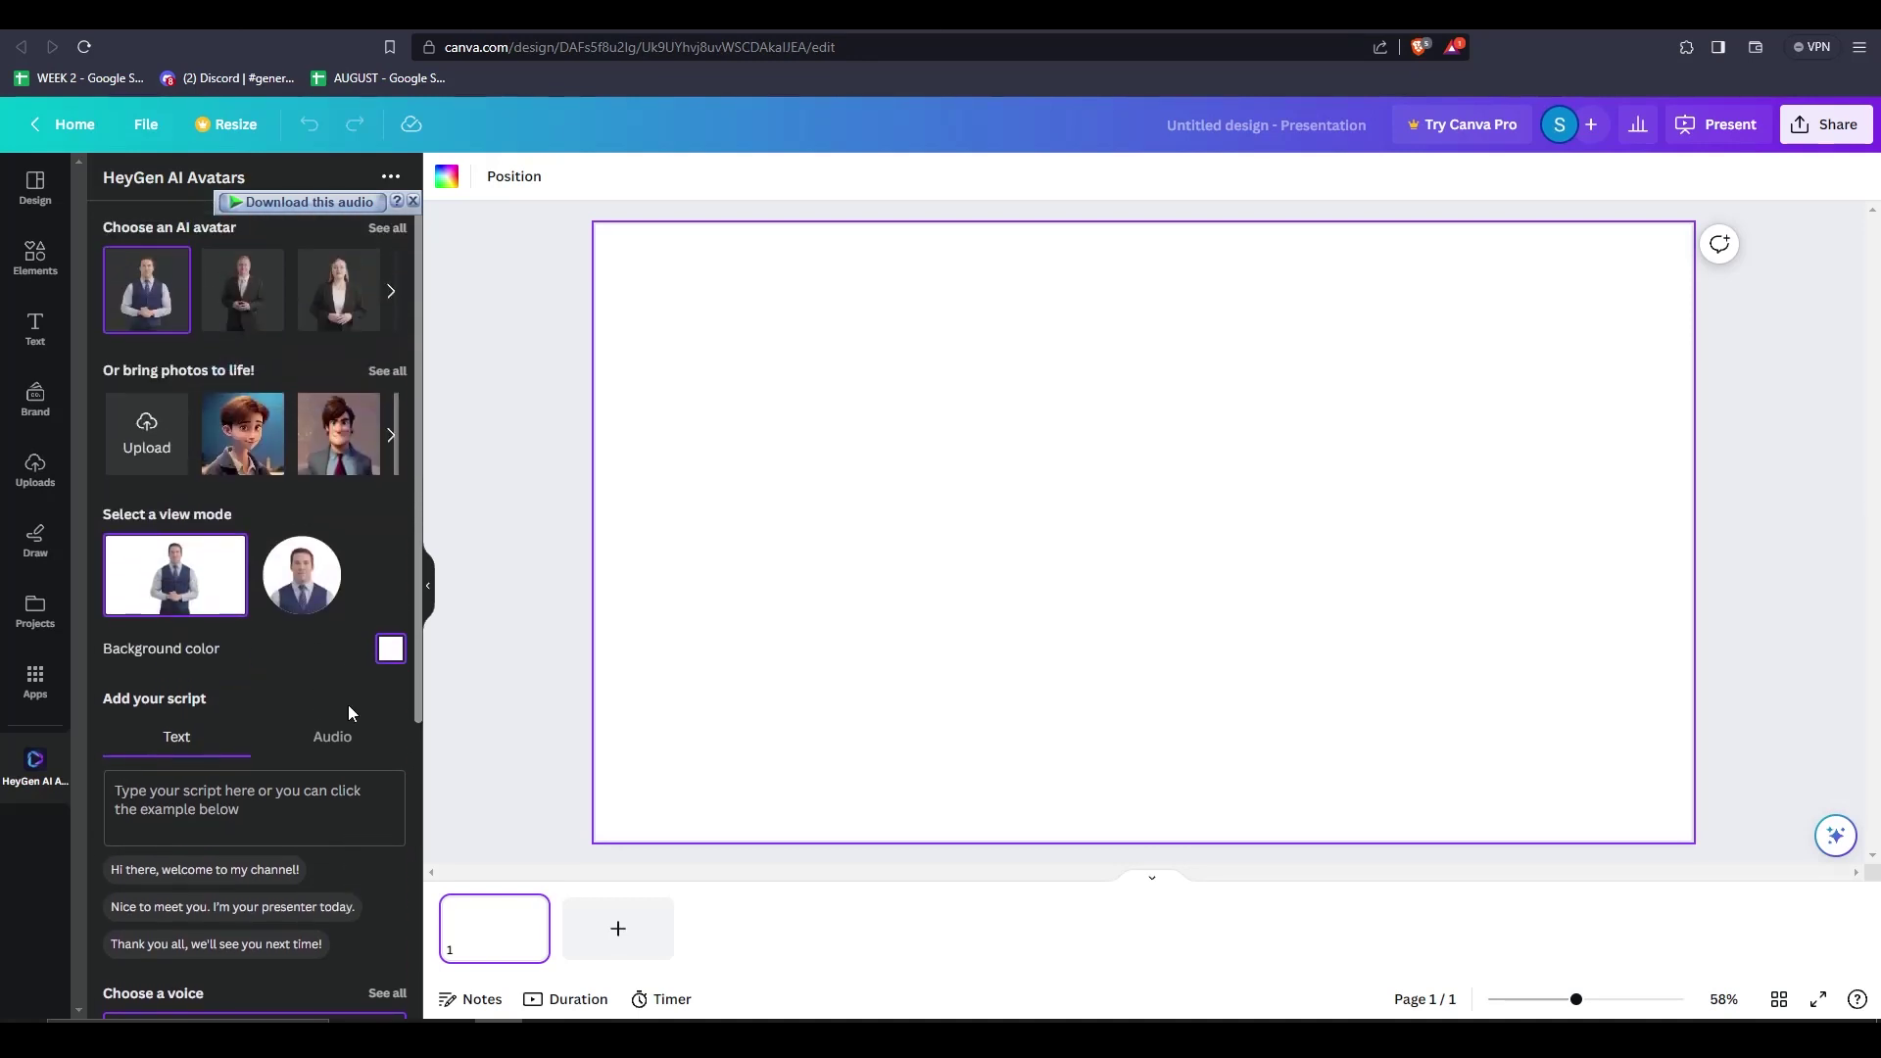
scroll(345, 704, down, 5)
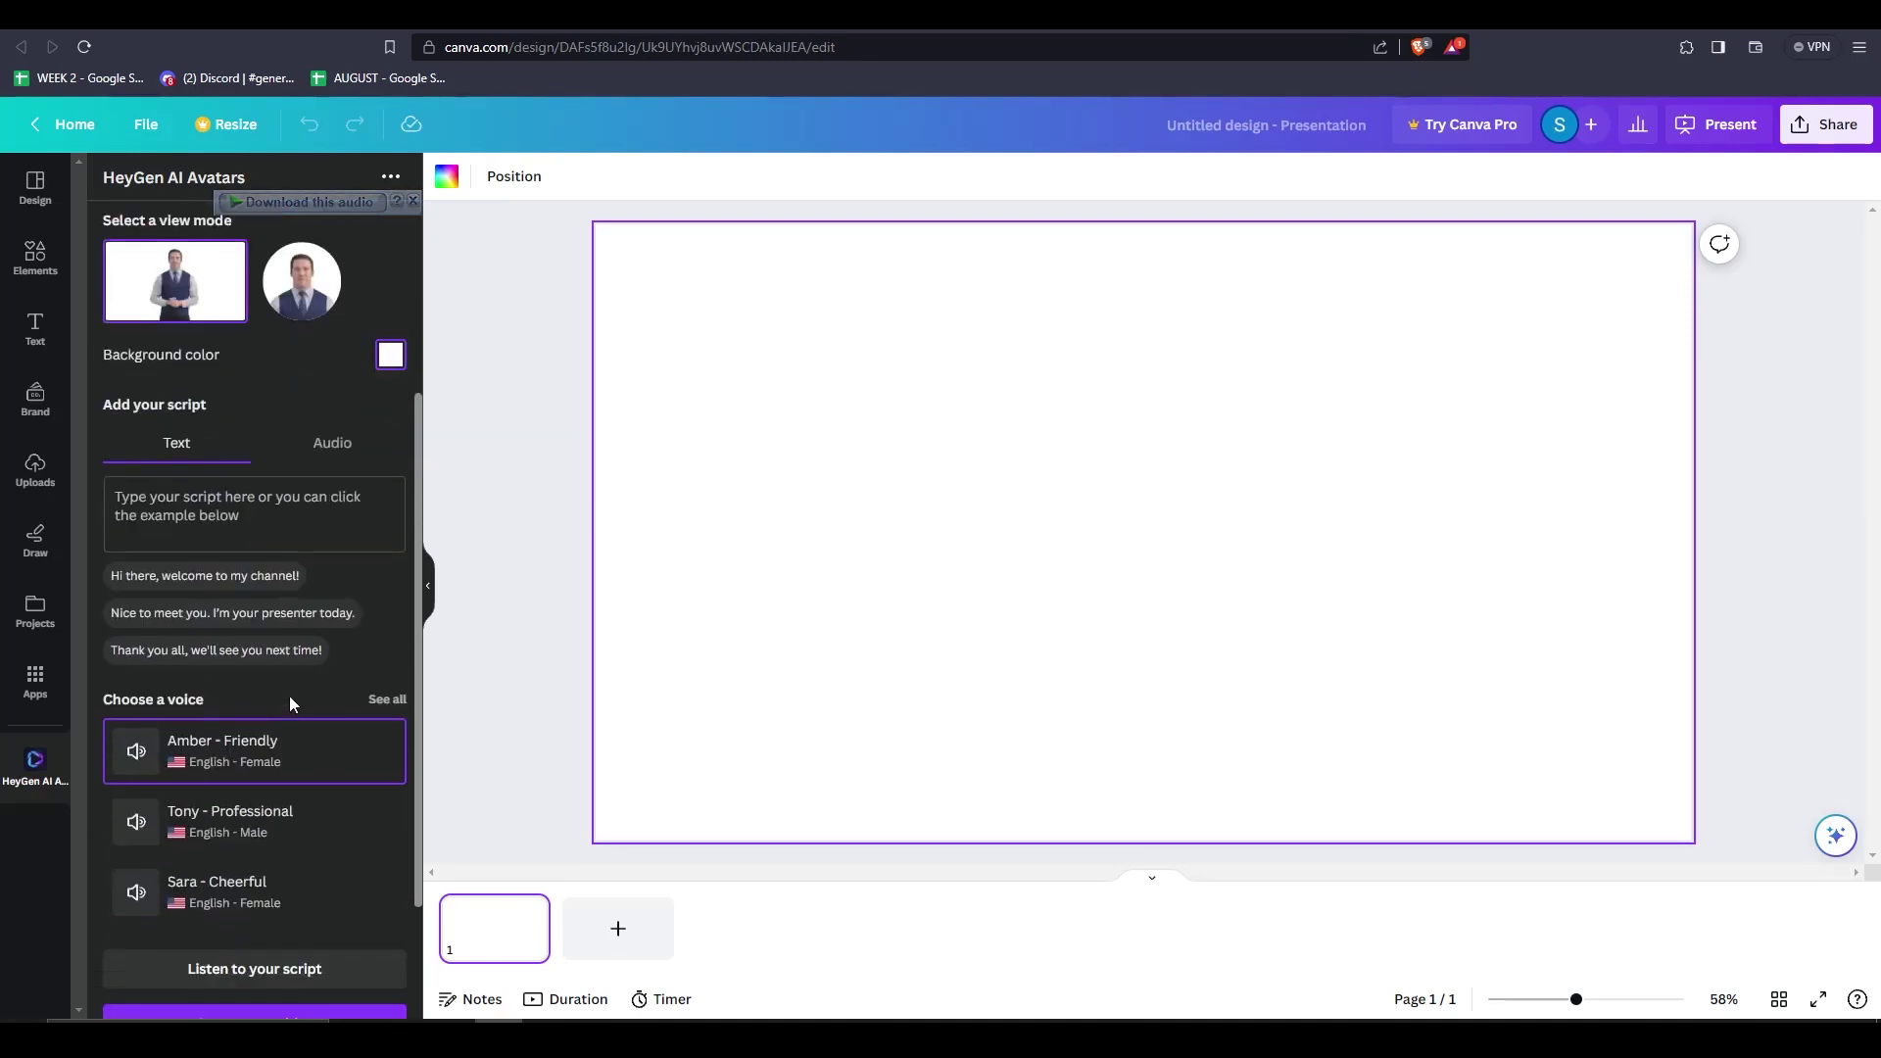
scroll(290, 704, up, 5)
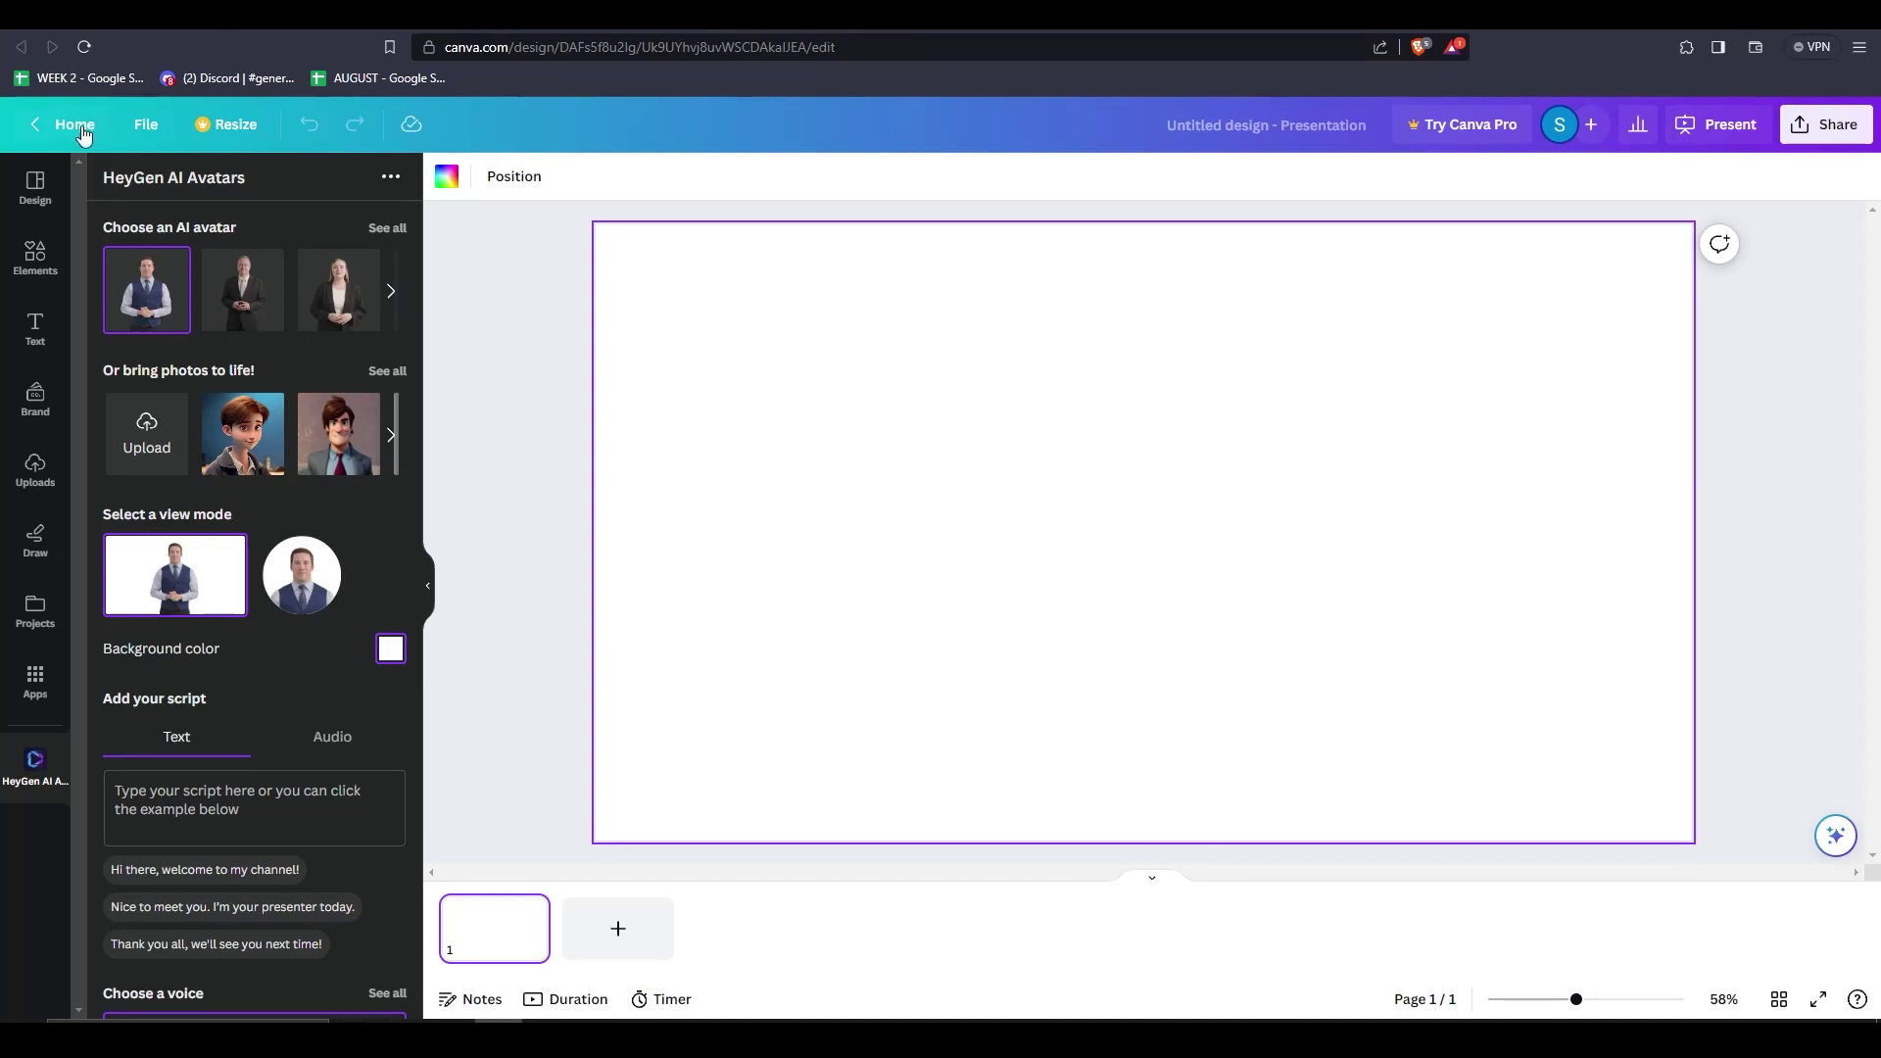
Browse all avatars using the Male and Female filters, and use the pink-top avatar
click(373, 228)
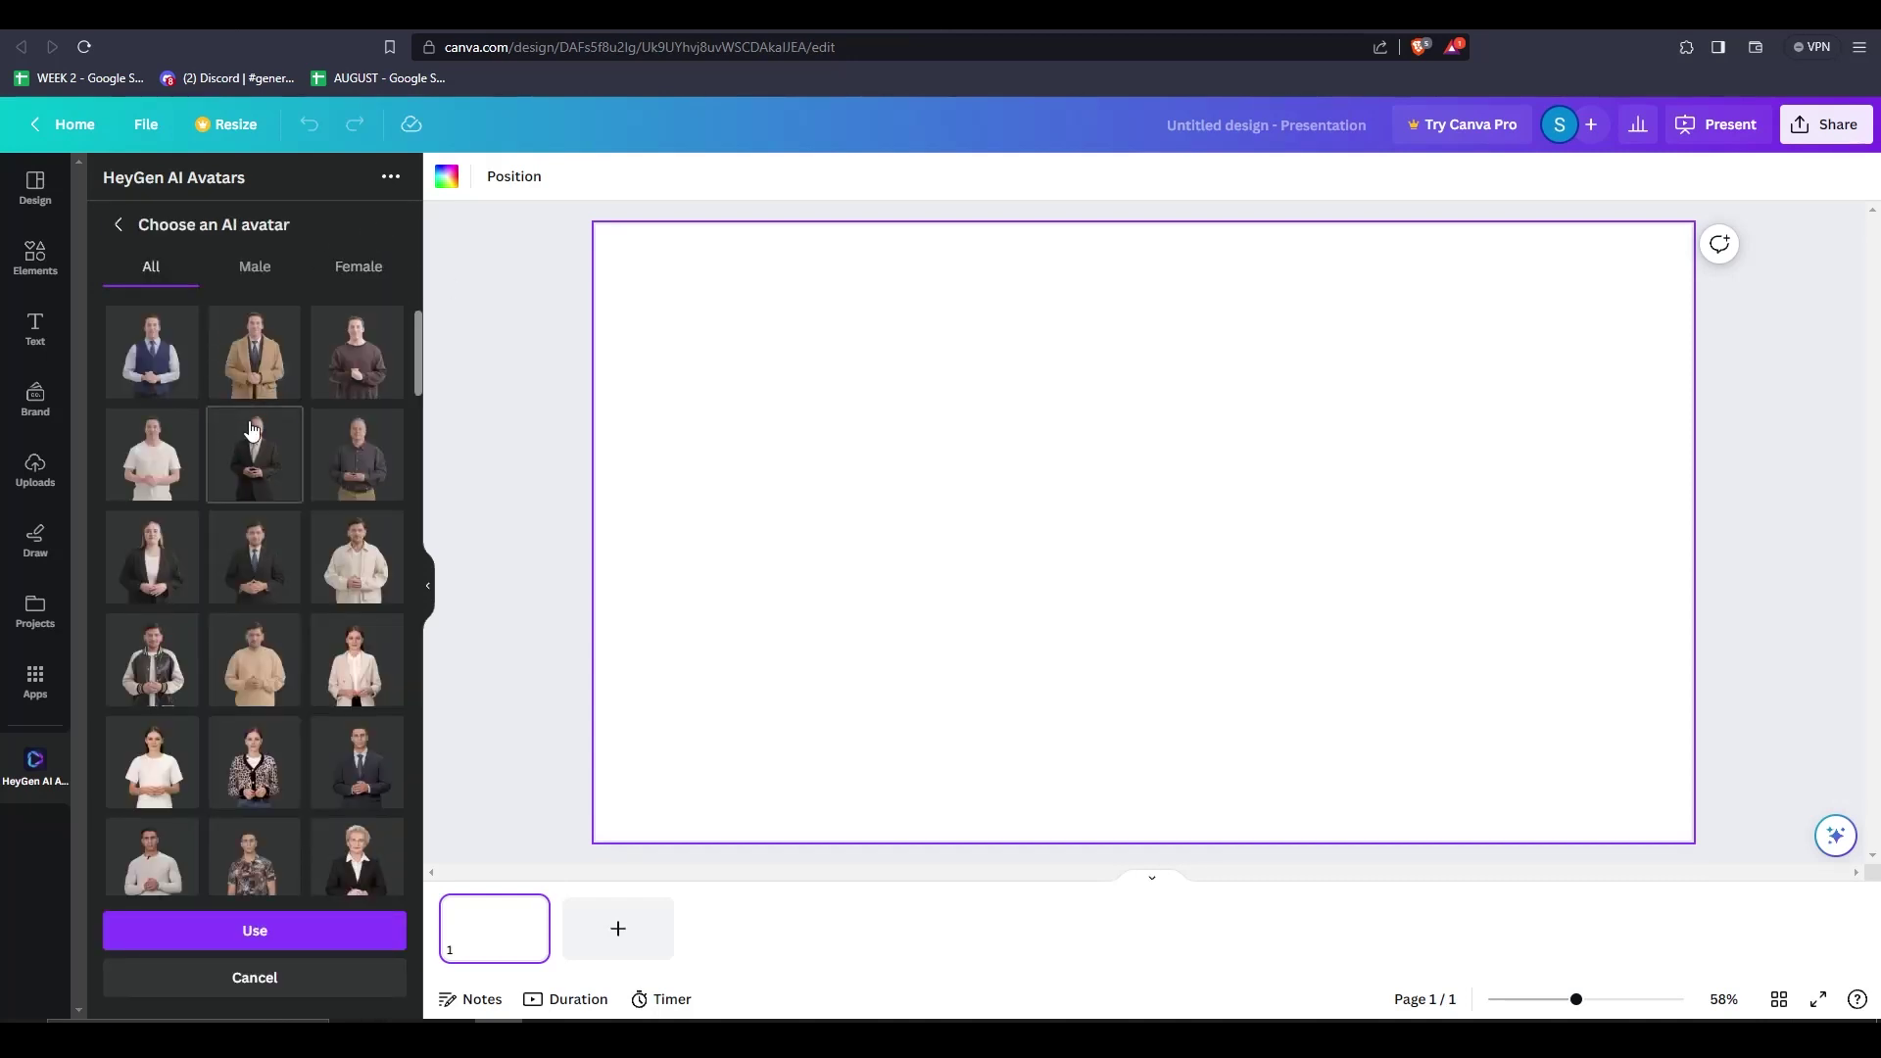
scroll(283, 423, down, 2)
scroll(282, 423, down, 5)
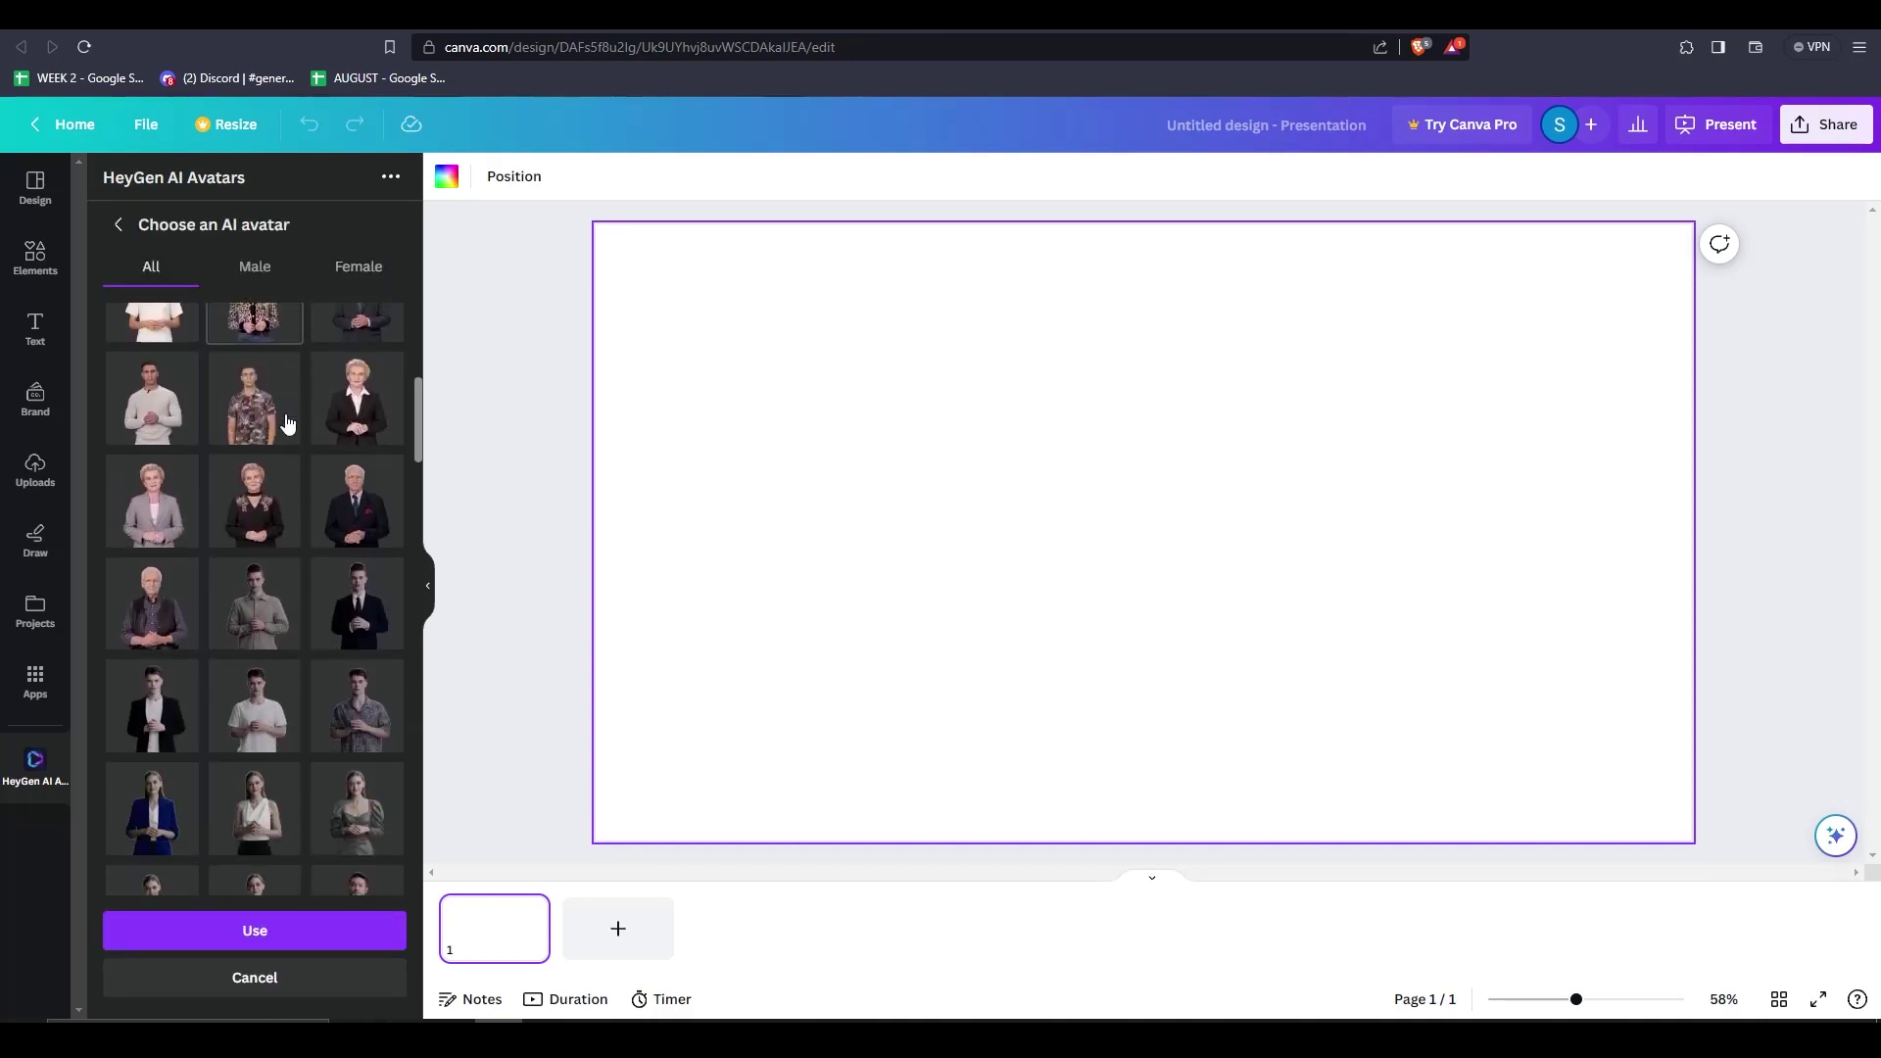
scroll(287, 423, down, 5)
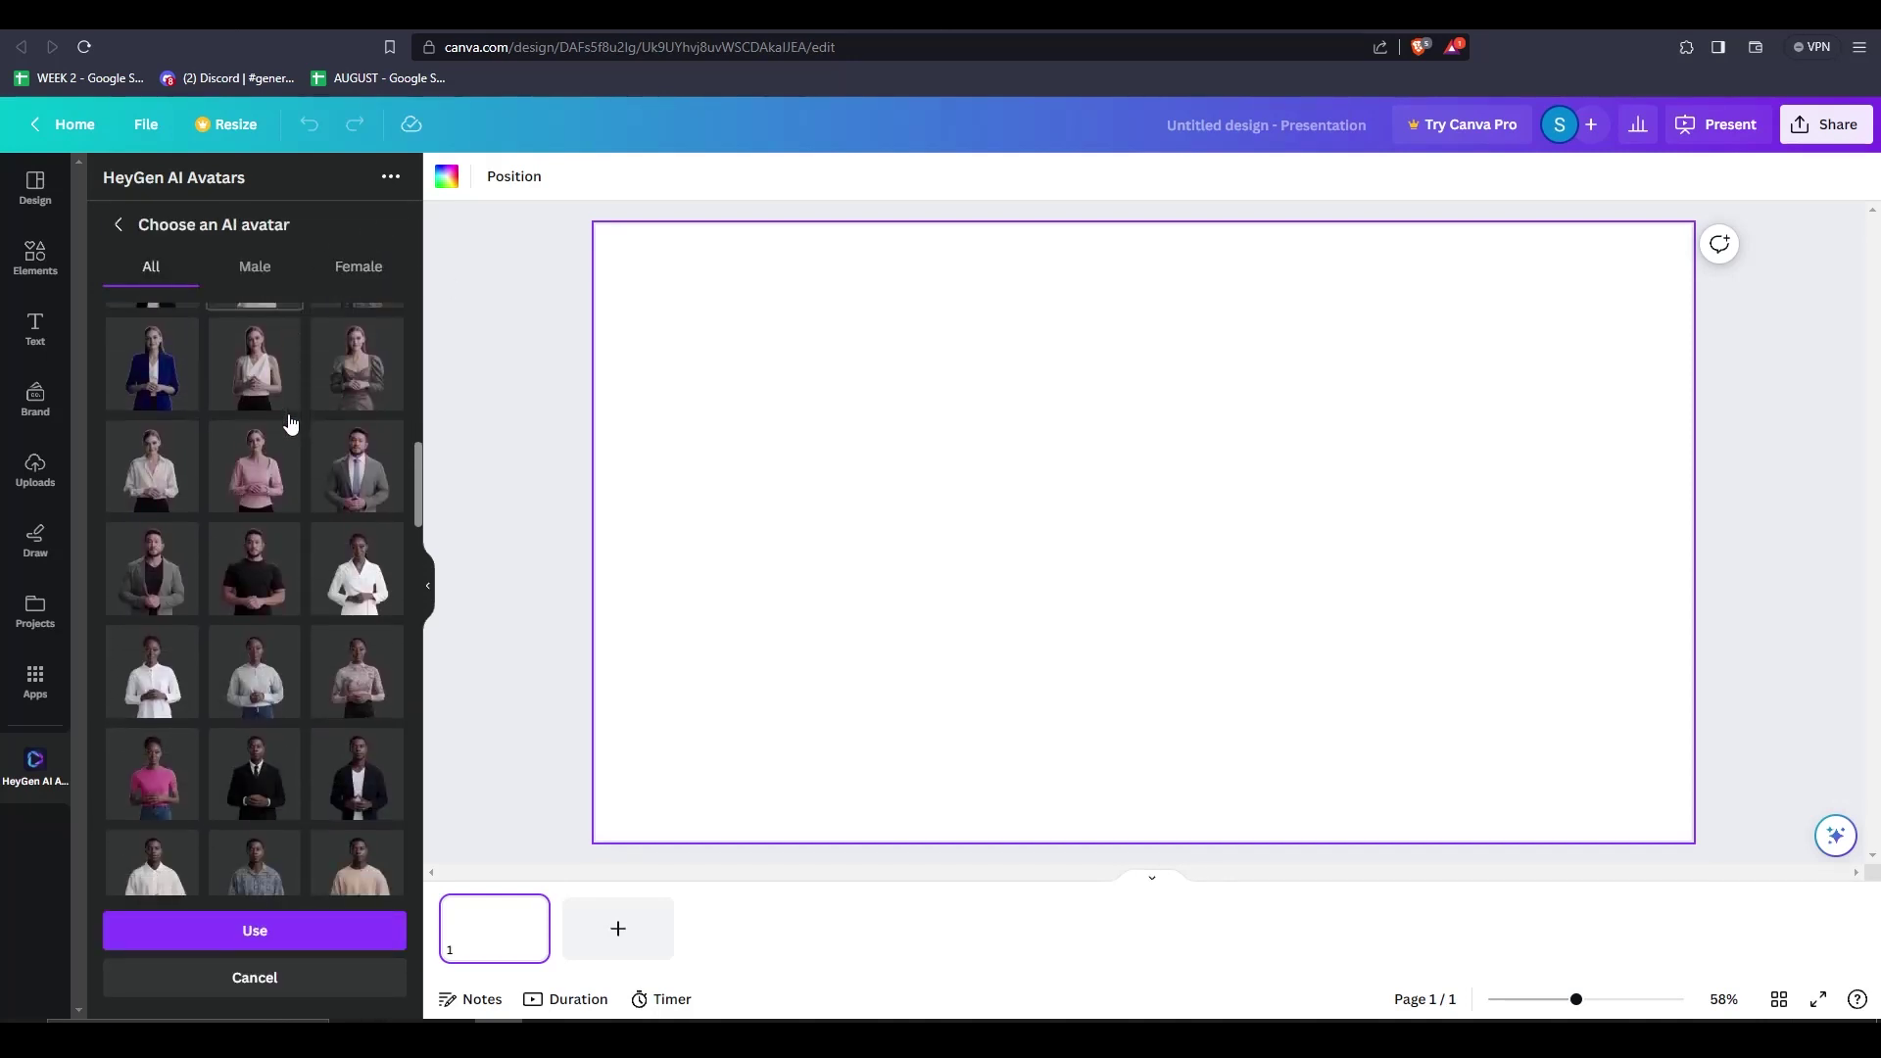
scroll(290, 423, down, 2)
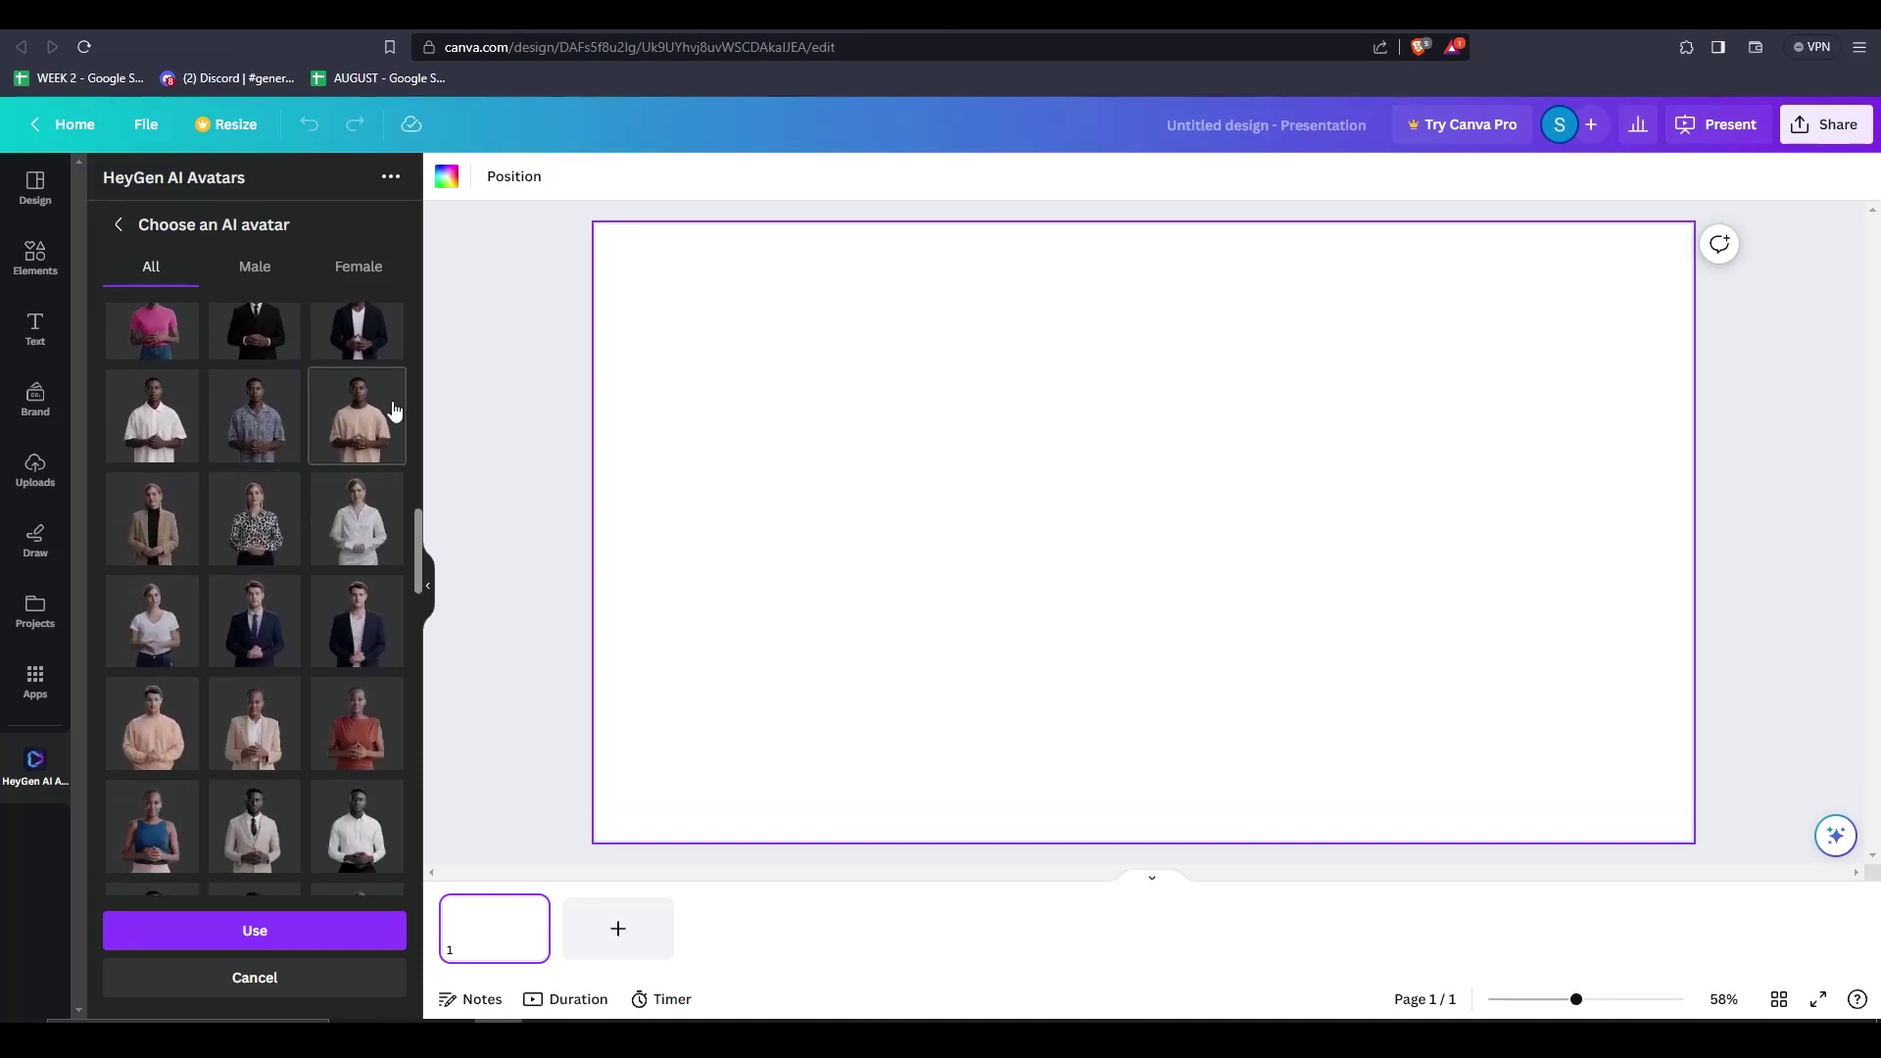
click(255, 266)
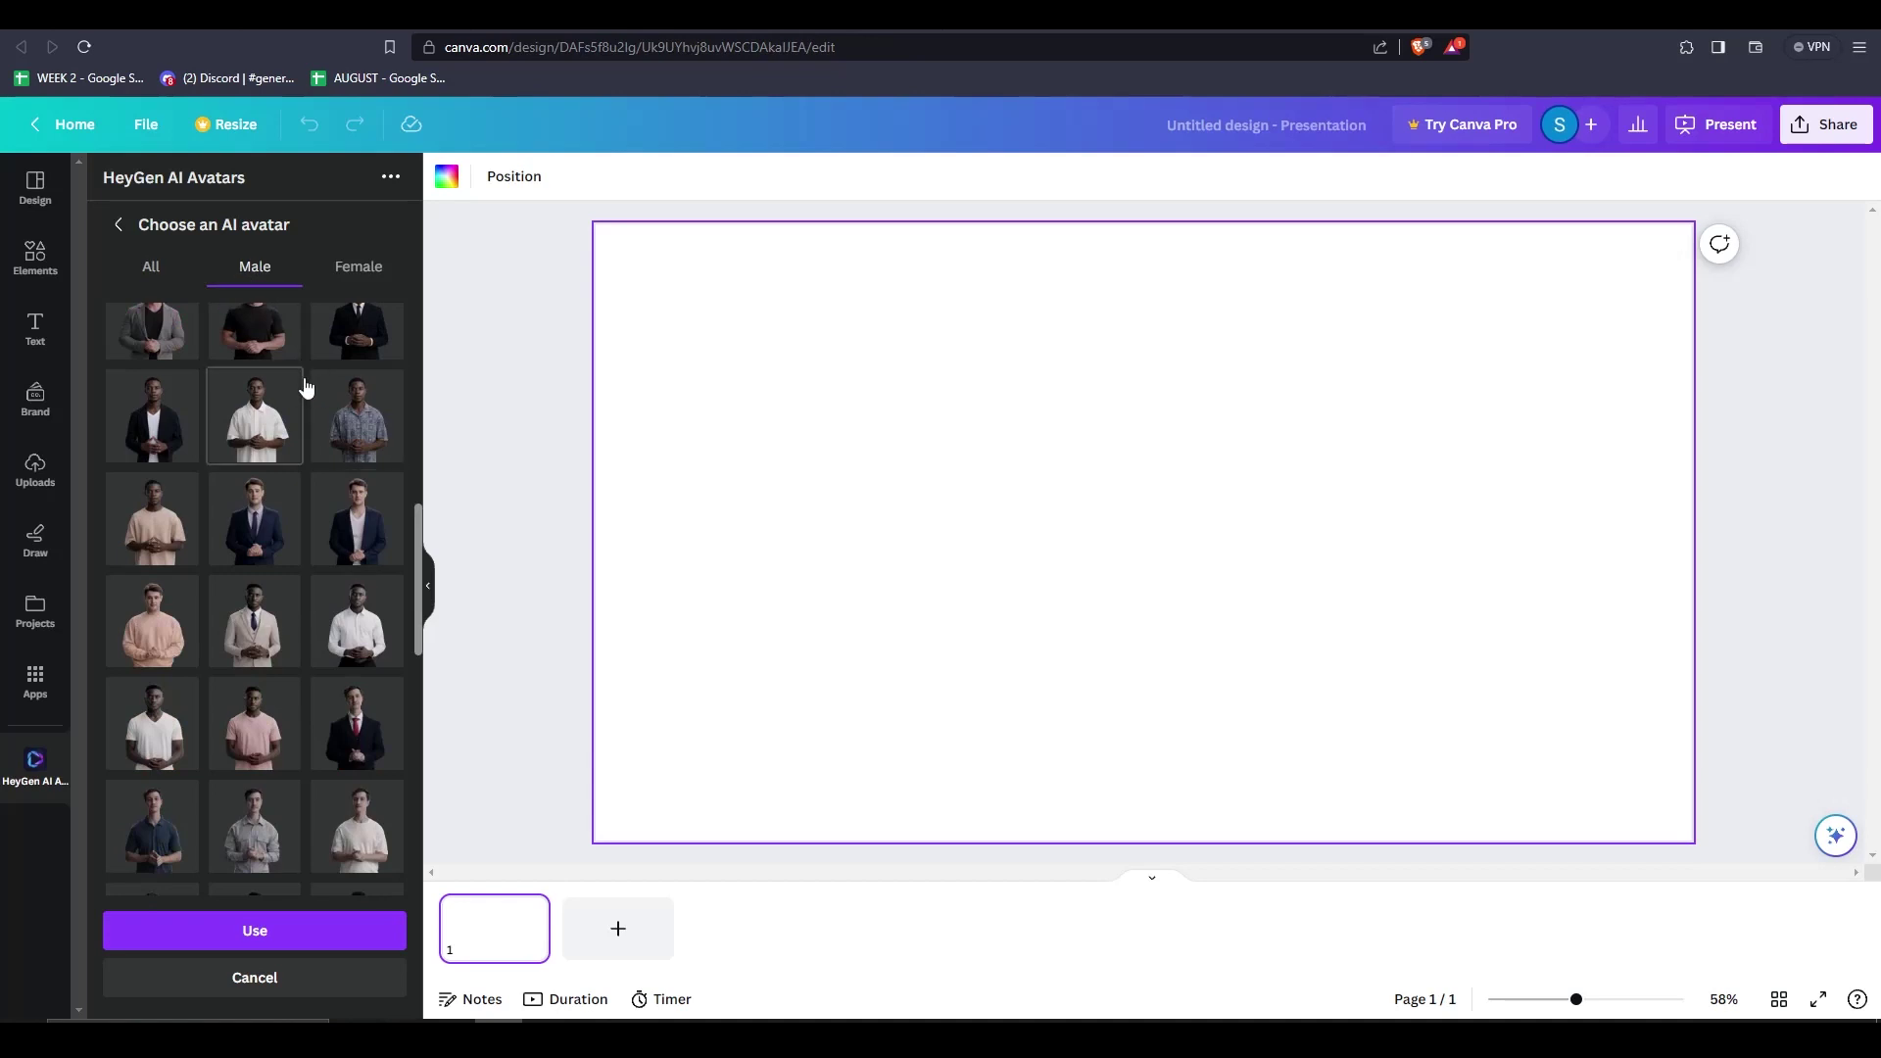
scroll(294, 392, down, 5)
click(358, 272)
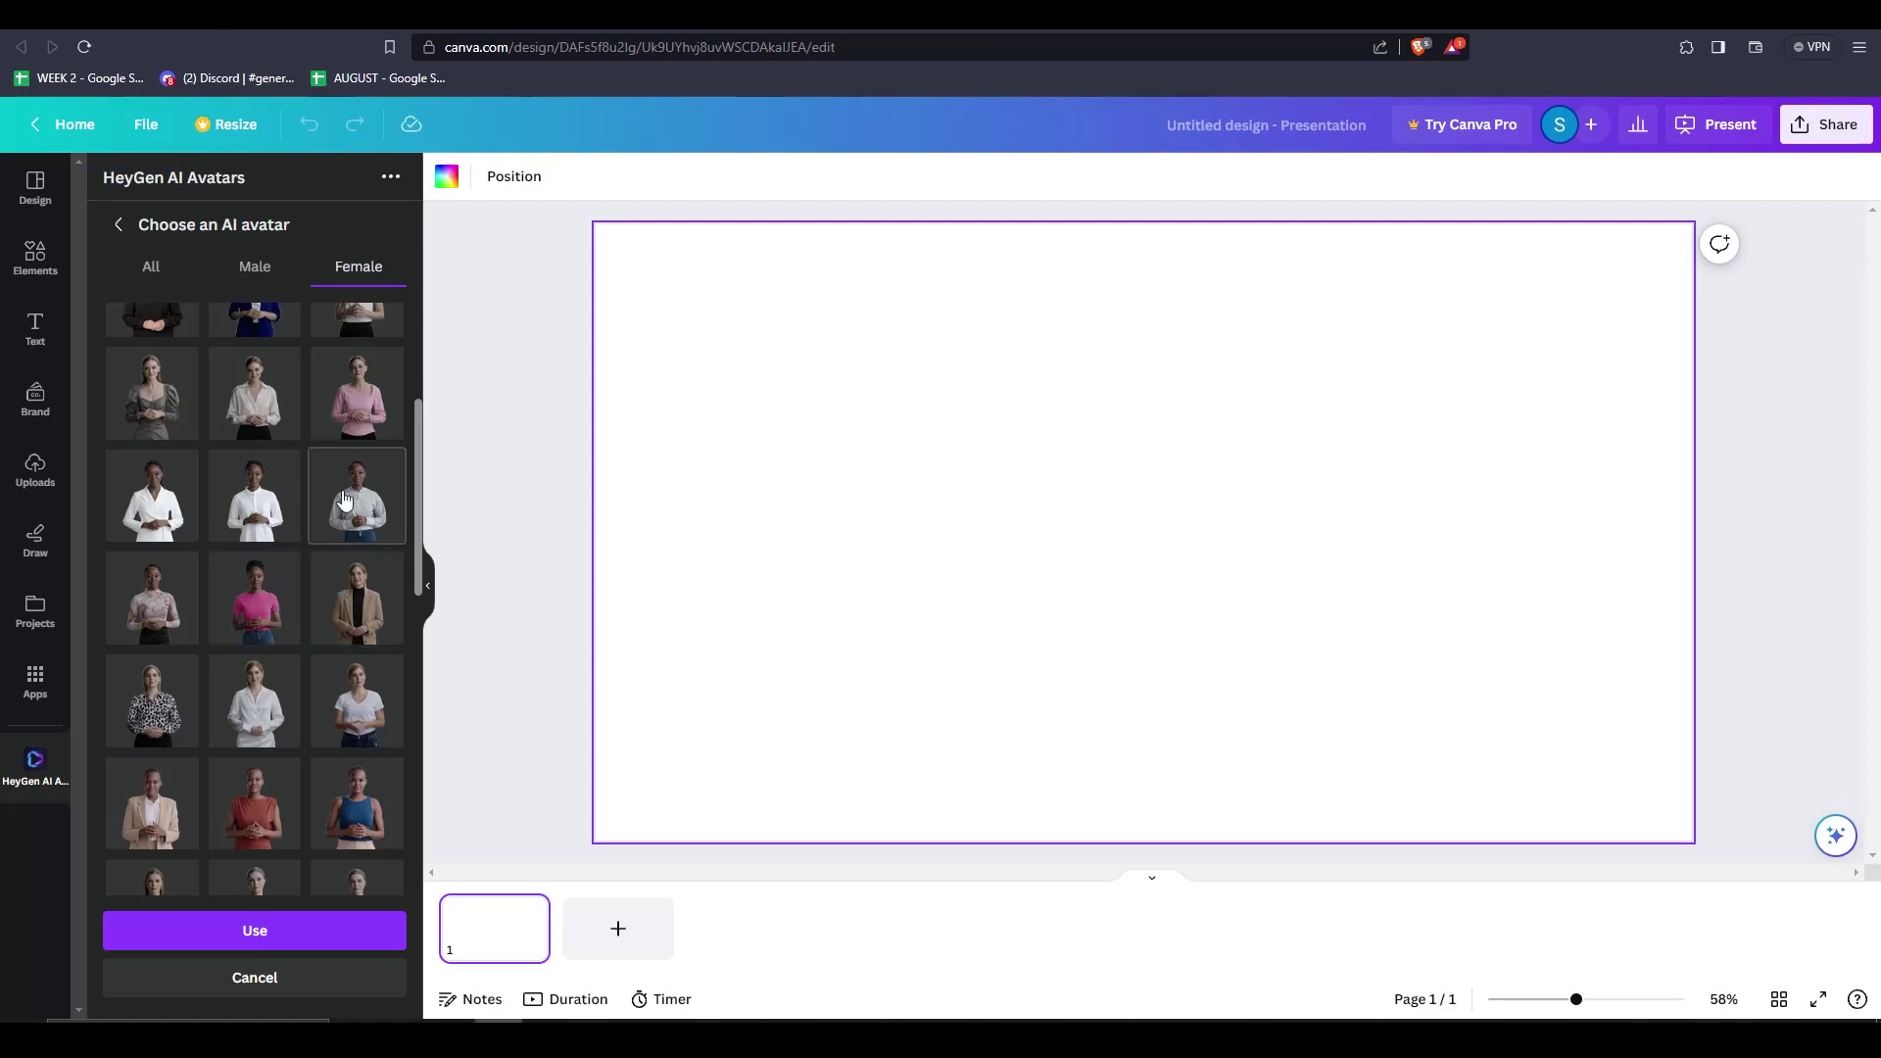
click(334, 432)
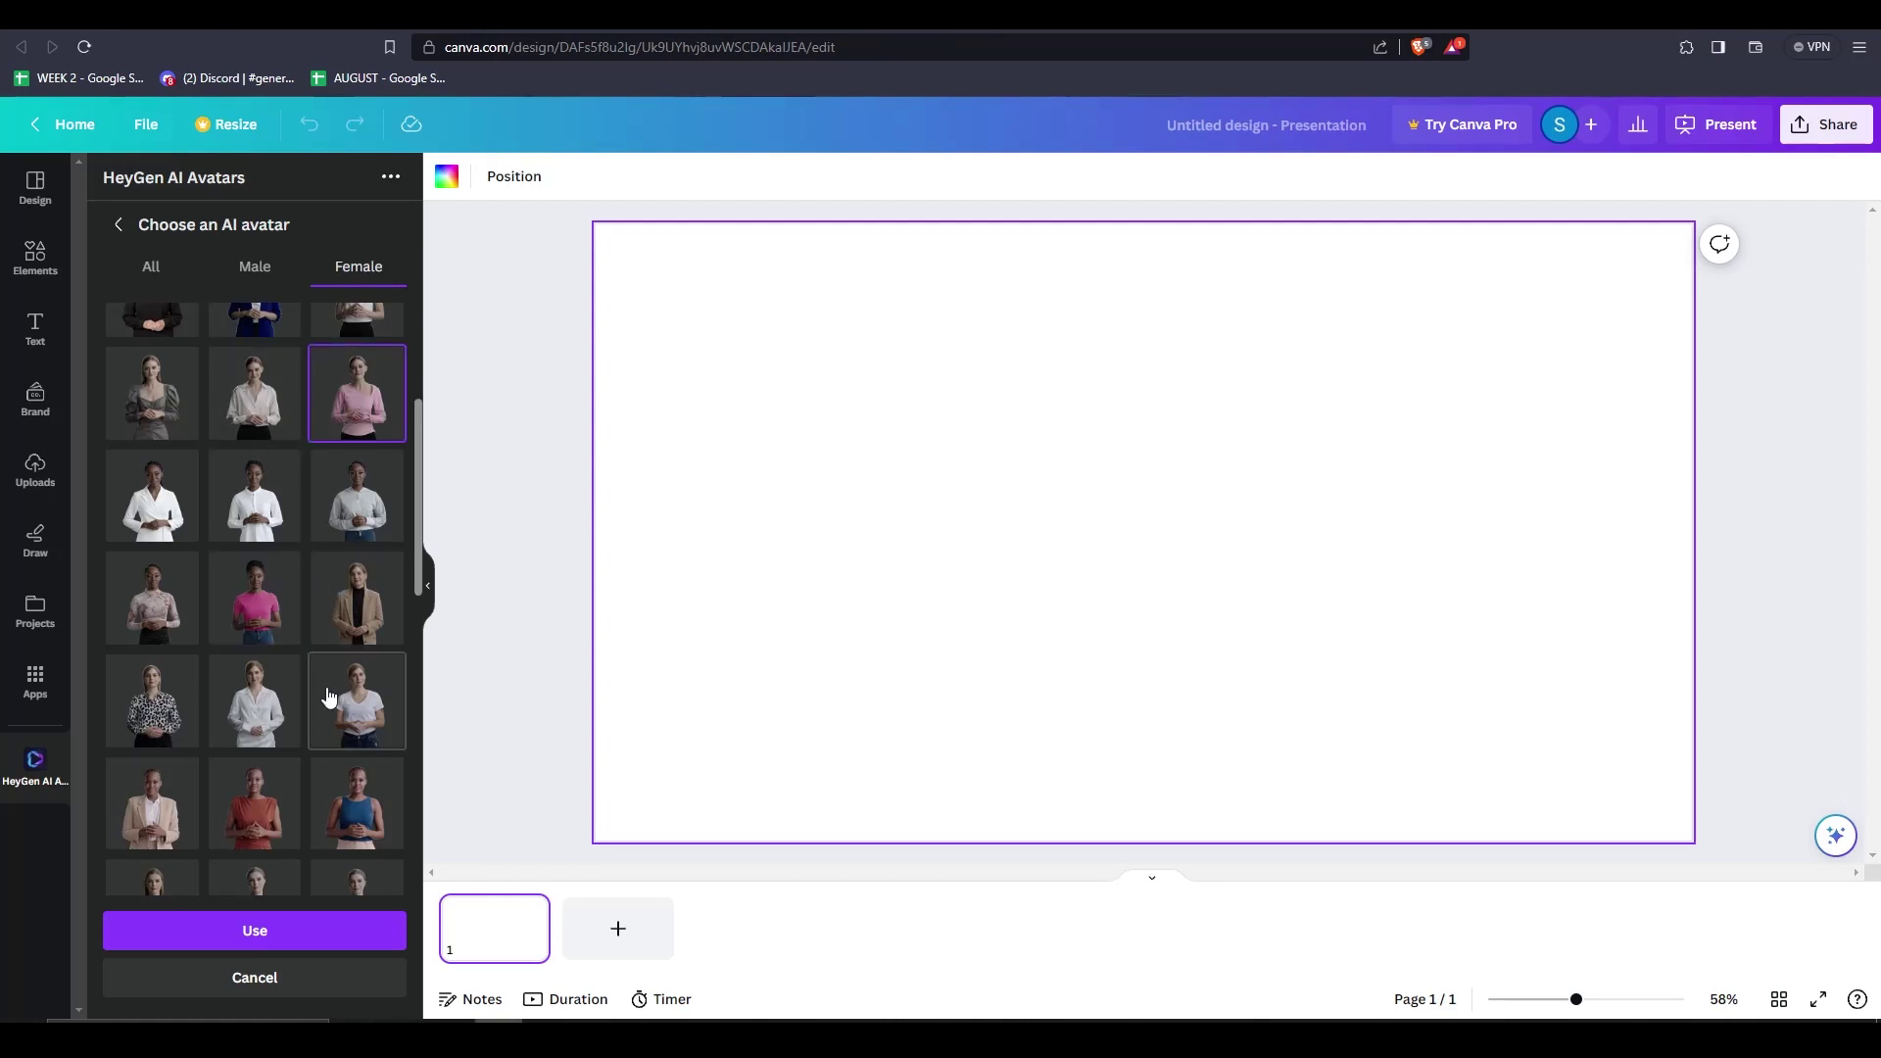
click(303, 928)
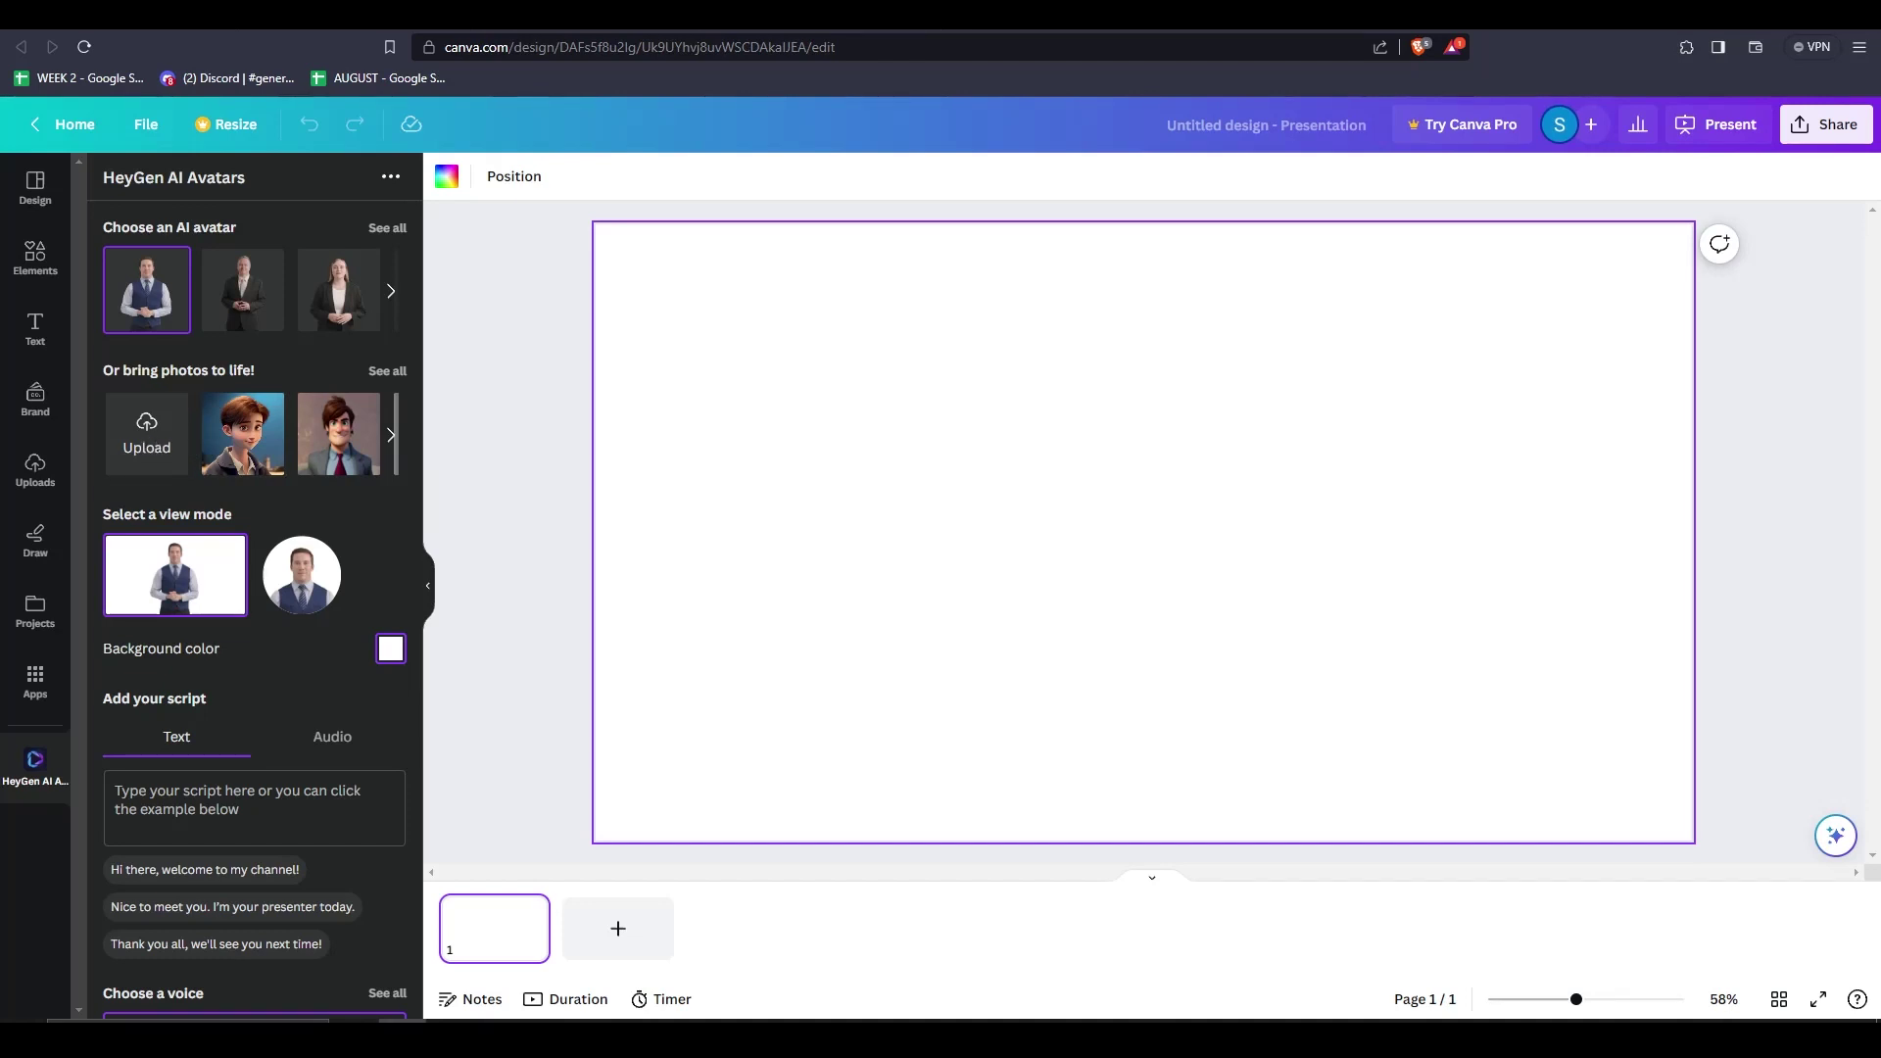
Browse the photos to bring to life, then return and upload your own photo
click(387, 371)
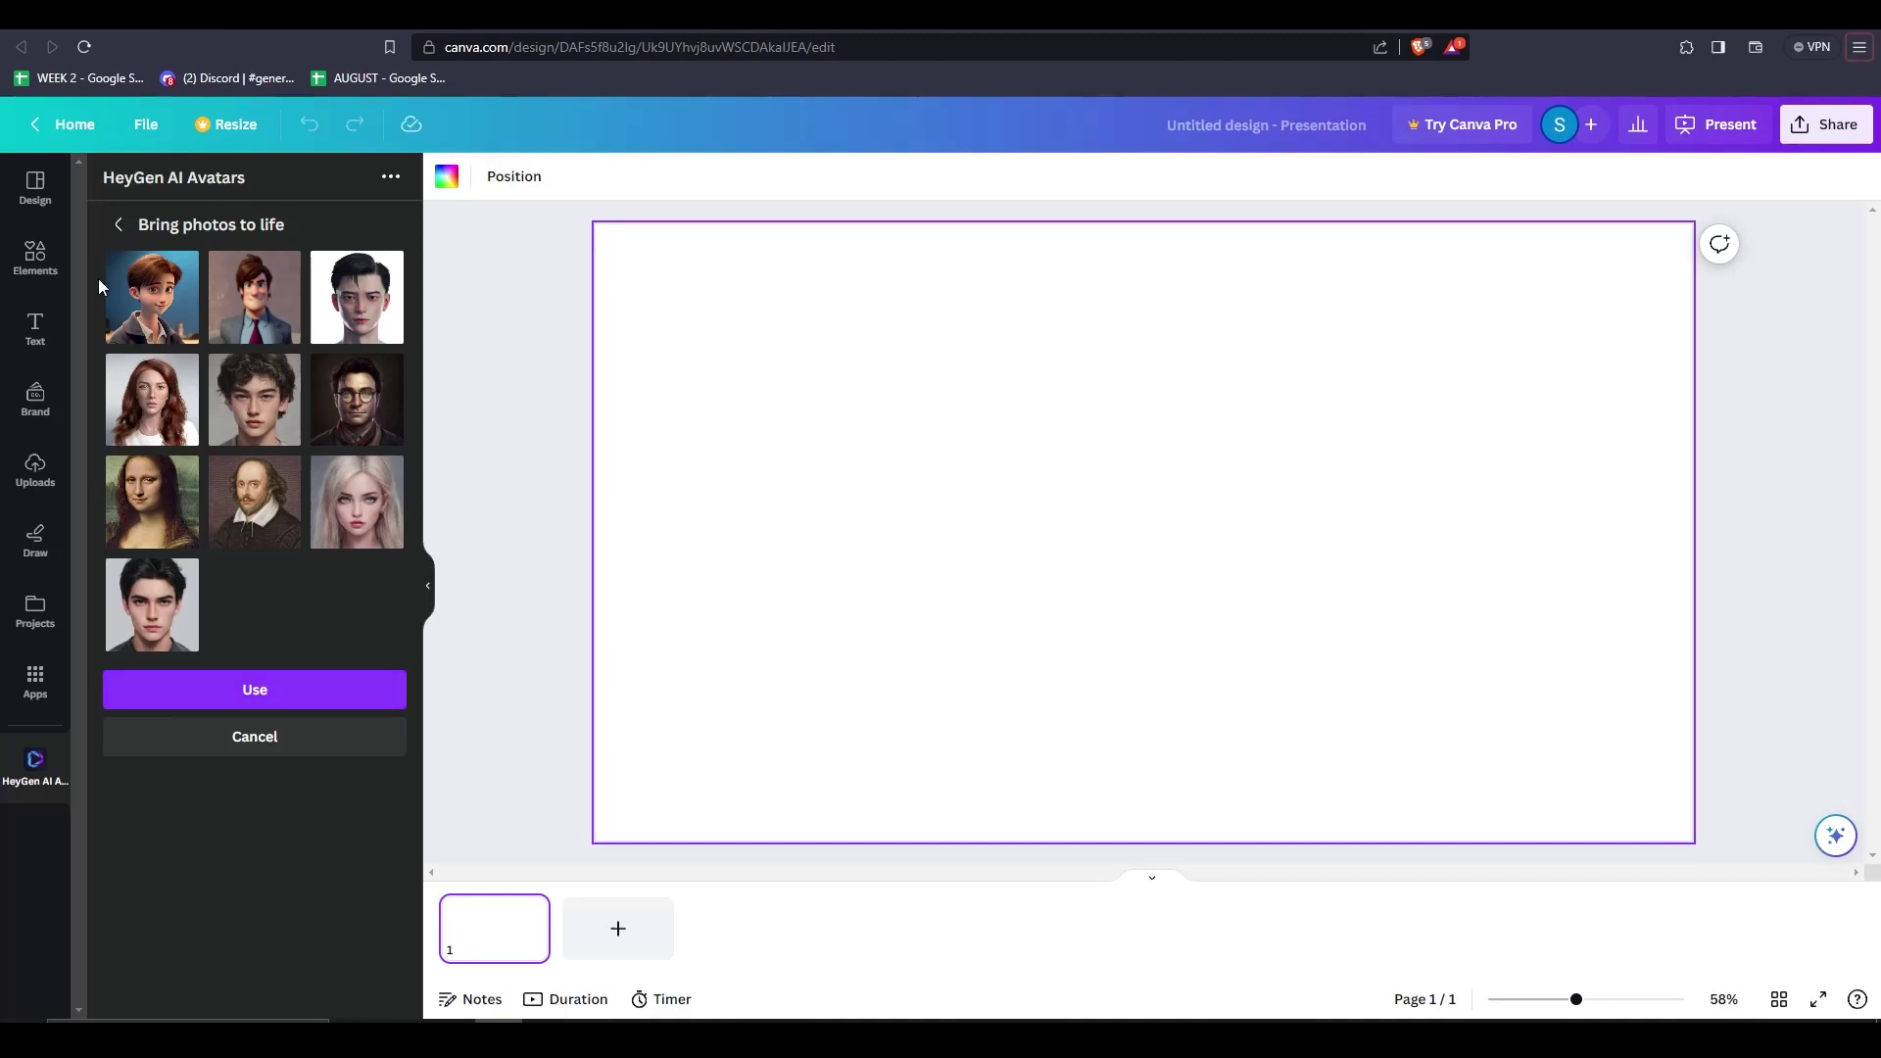
click(118, 227)
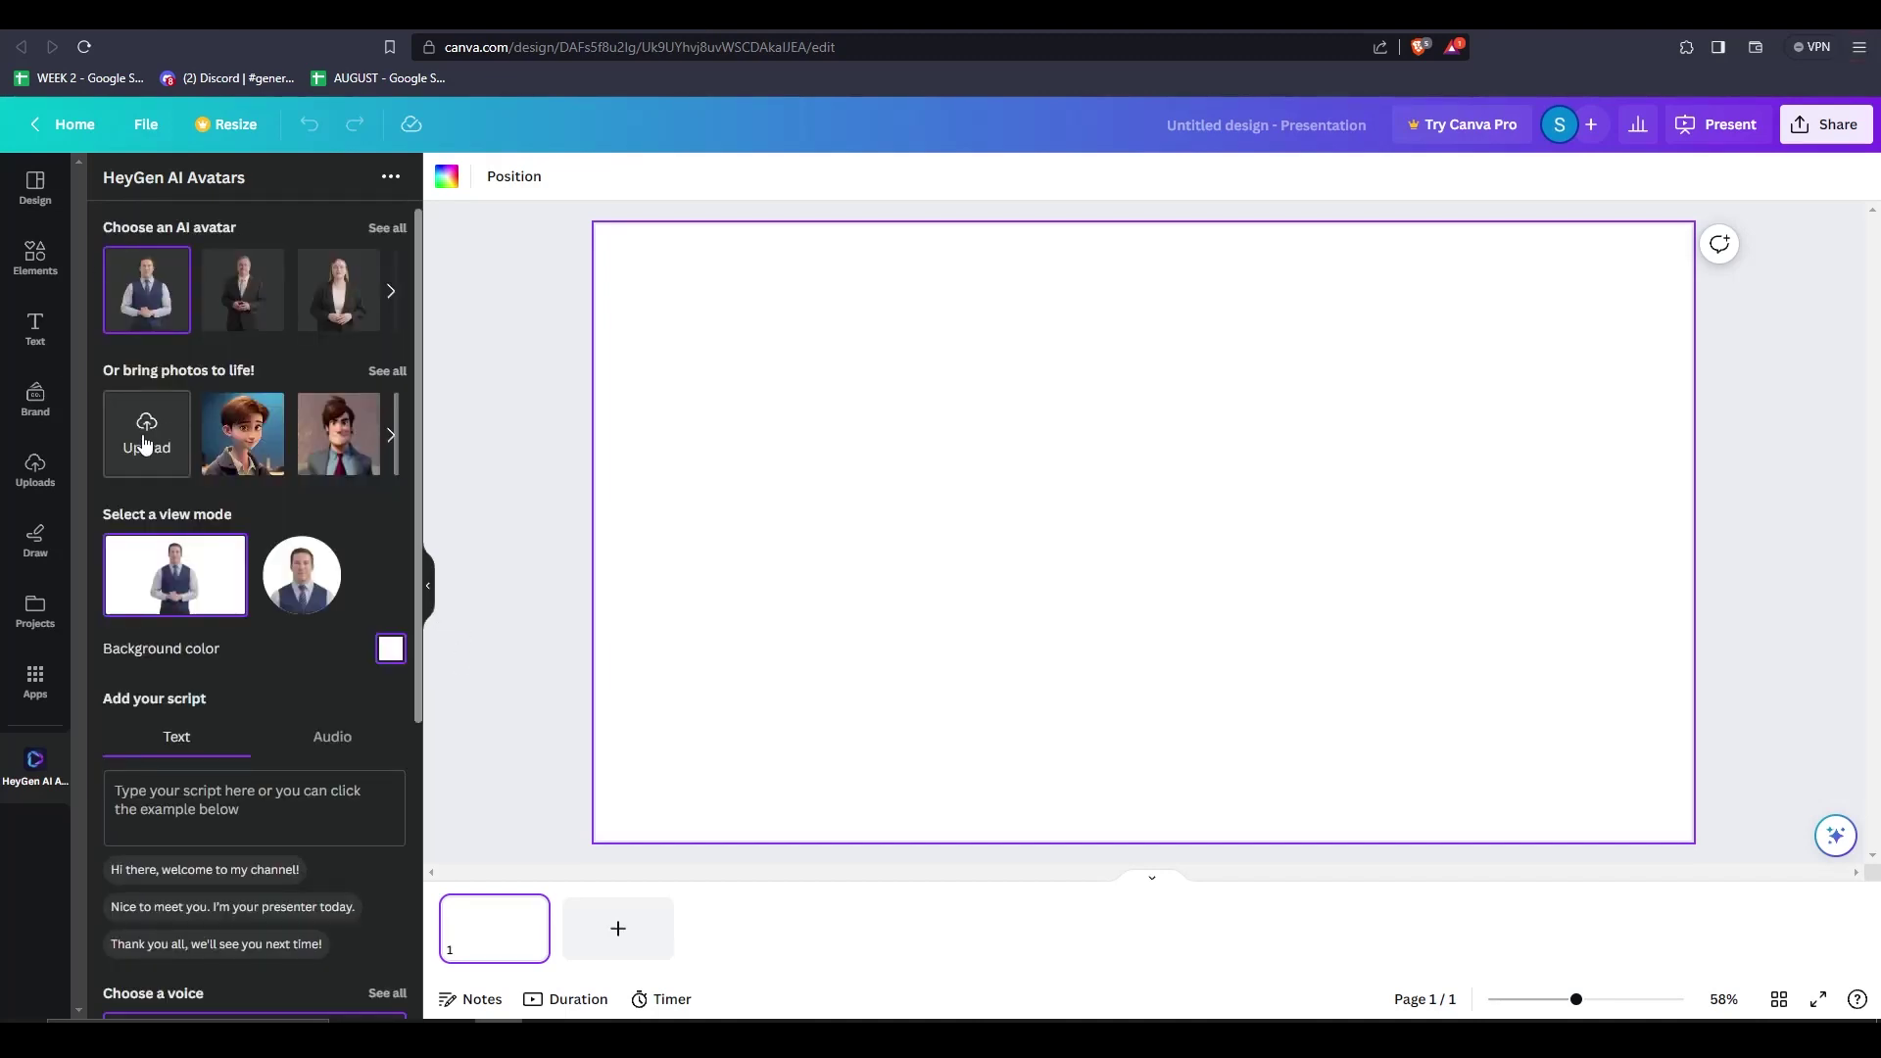
click(144, 443)
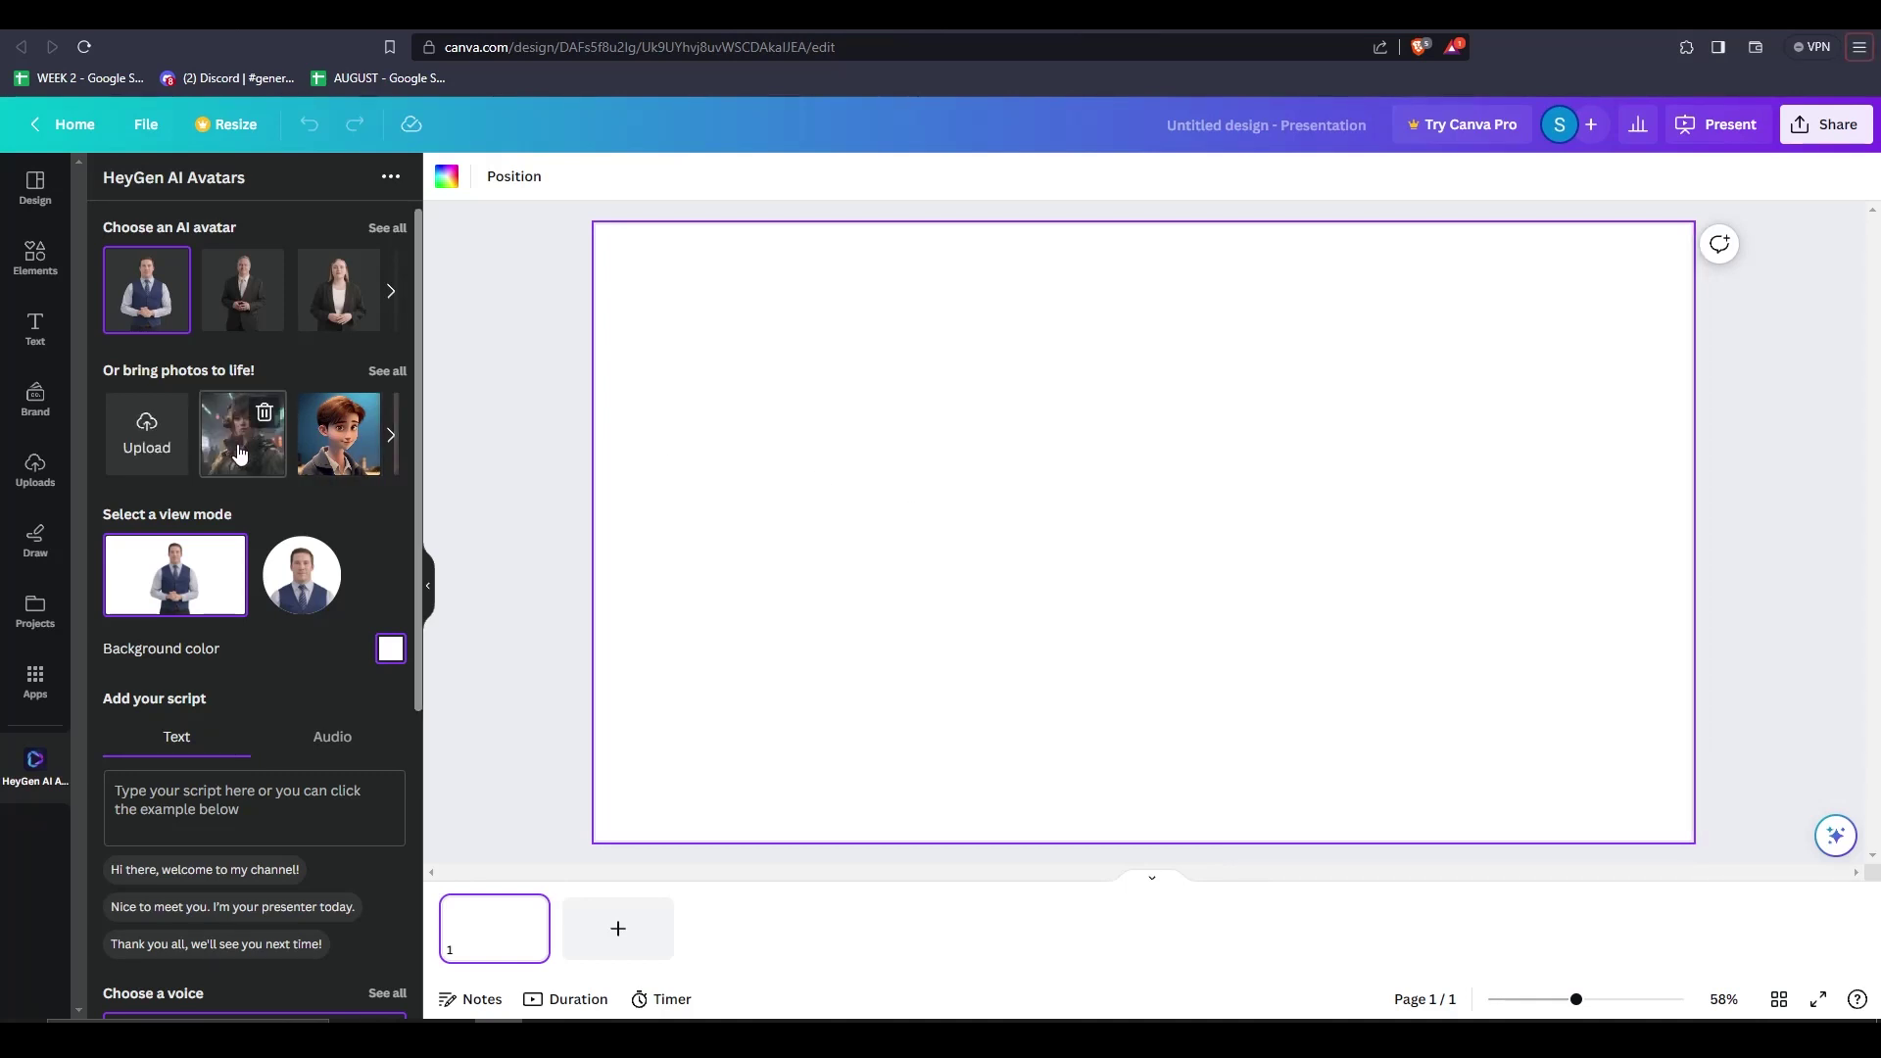
Use the uploaded photo as the avatar with script 'Hello Please subscribe to my channel!'
click(240, 454)
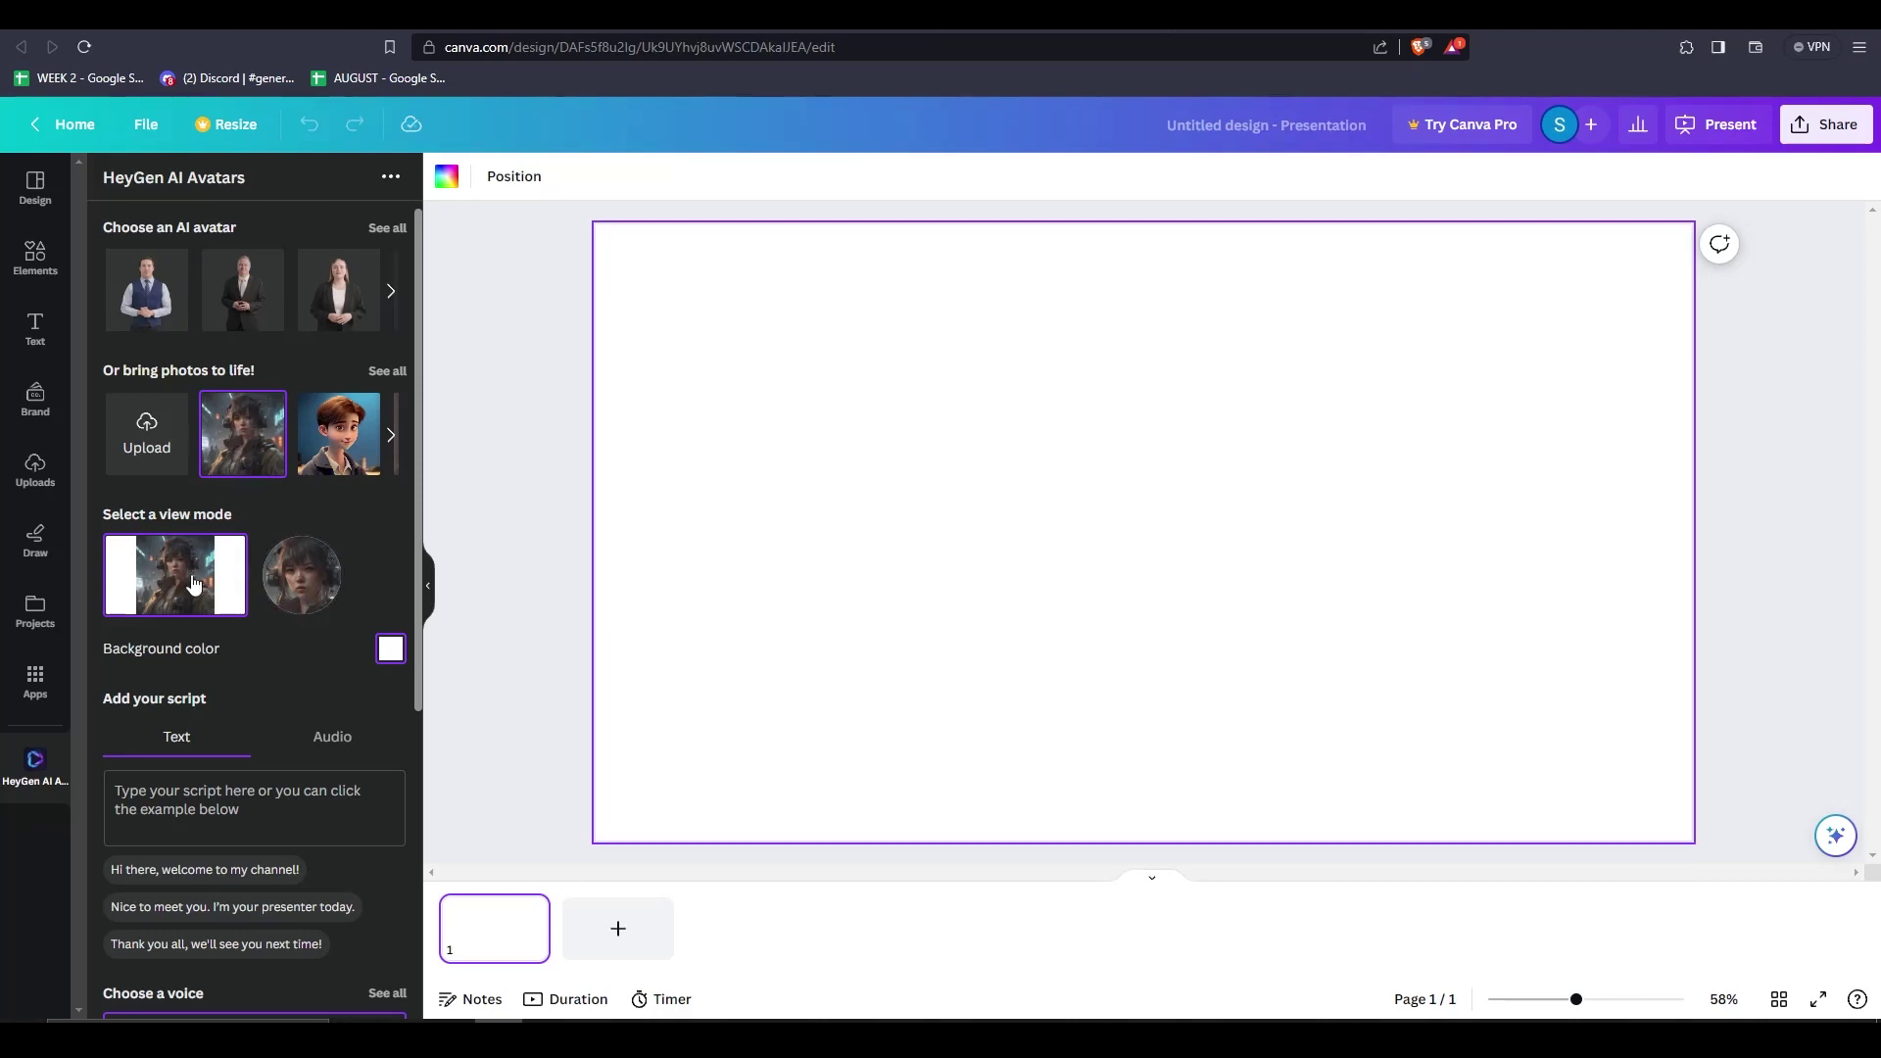
scroll(226, 597, down, 2)
click(262, 613)
text(Hello Please subscribe to my channel!)
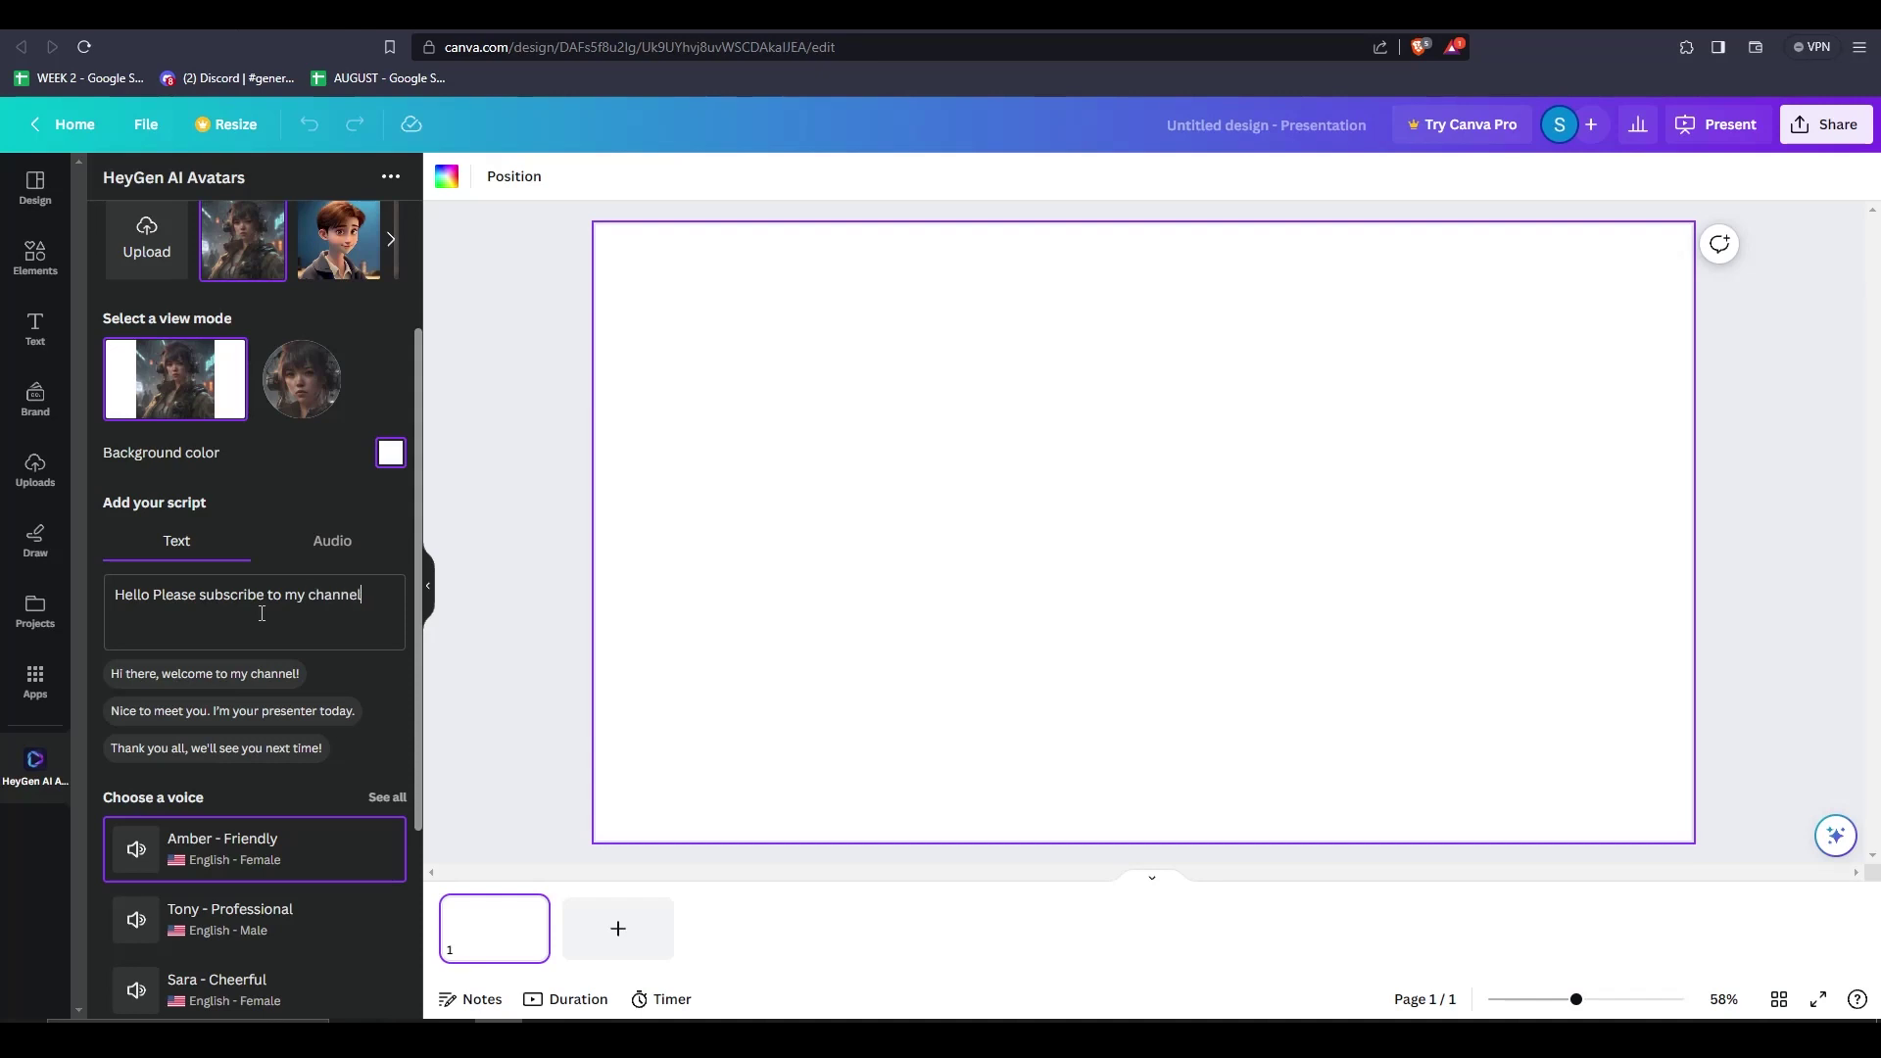
scroll(245, 627, down, 1)
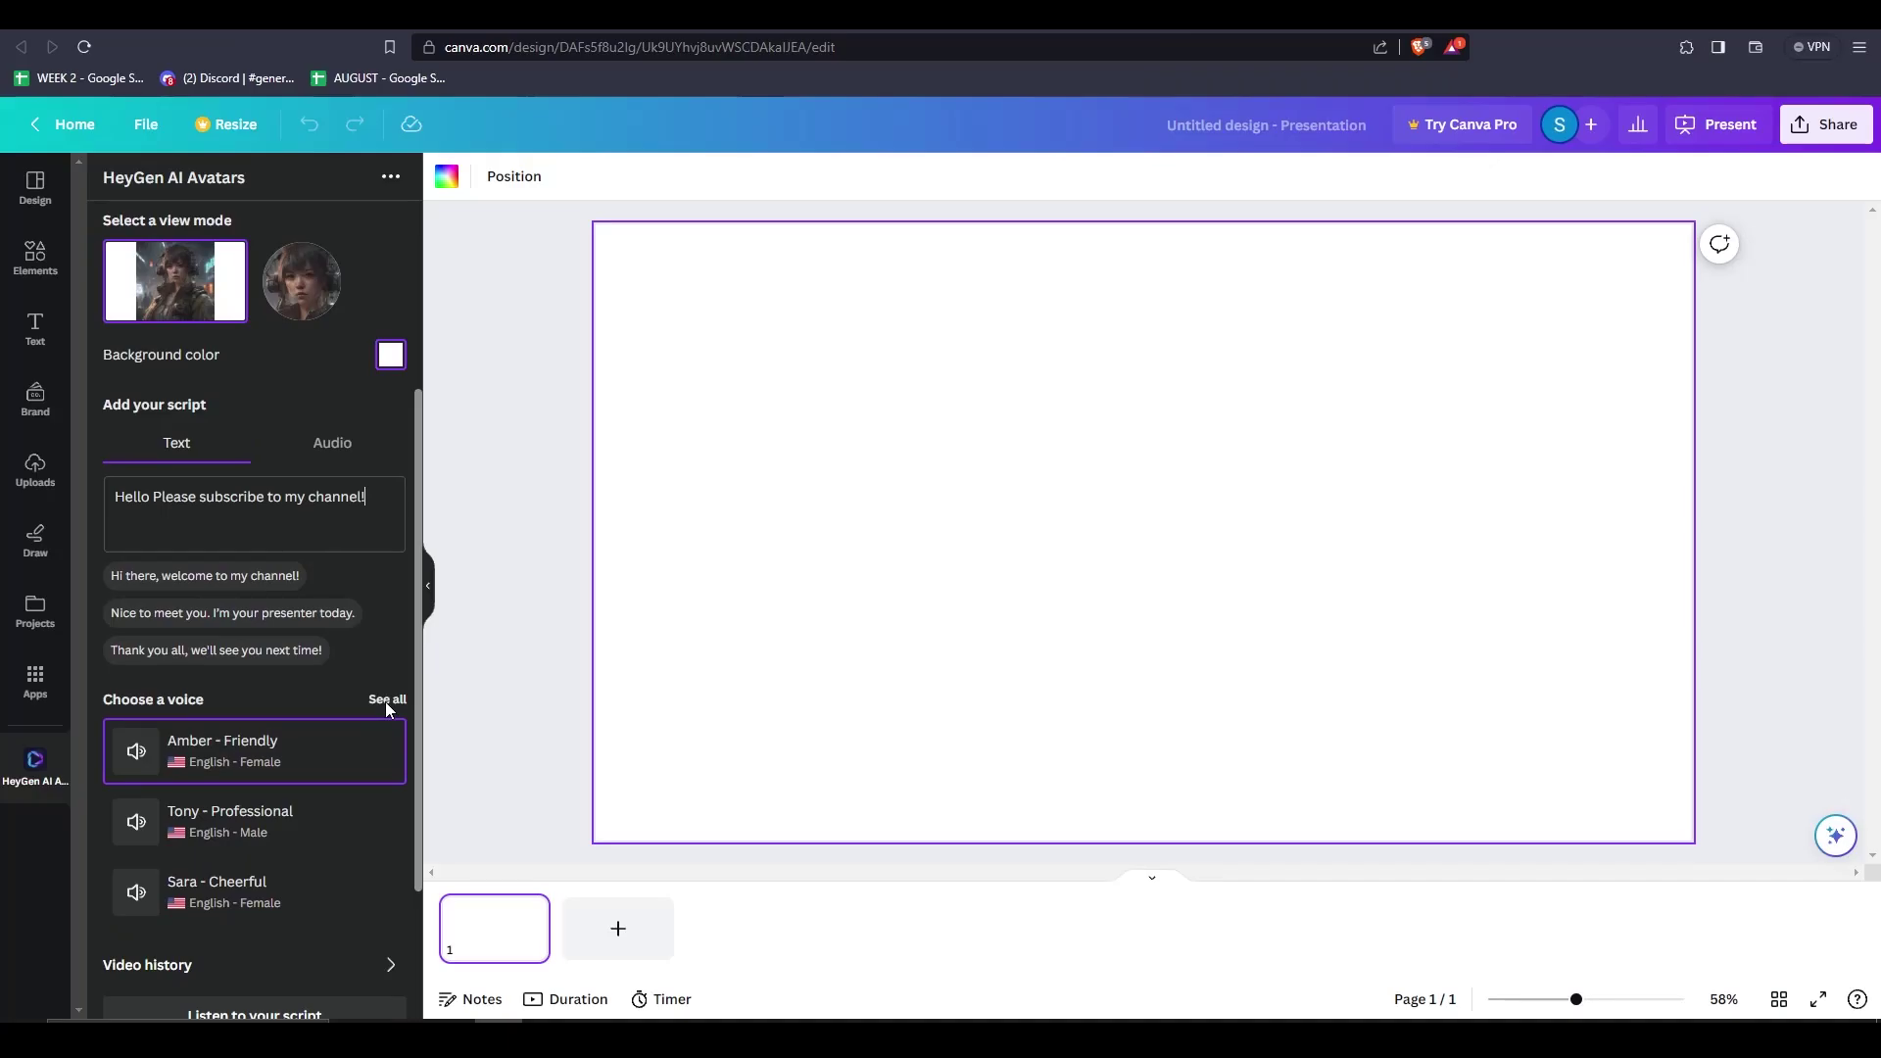
Select and preview the Sara - Cheerful voice, then confirm it for the avatar
click(387, 702)
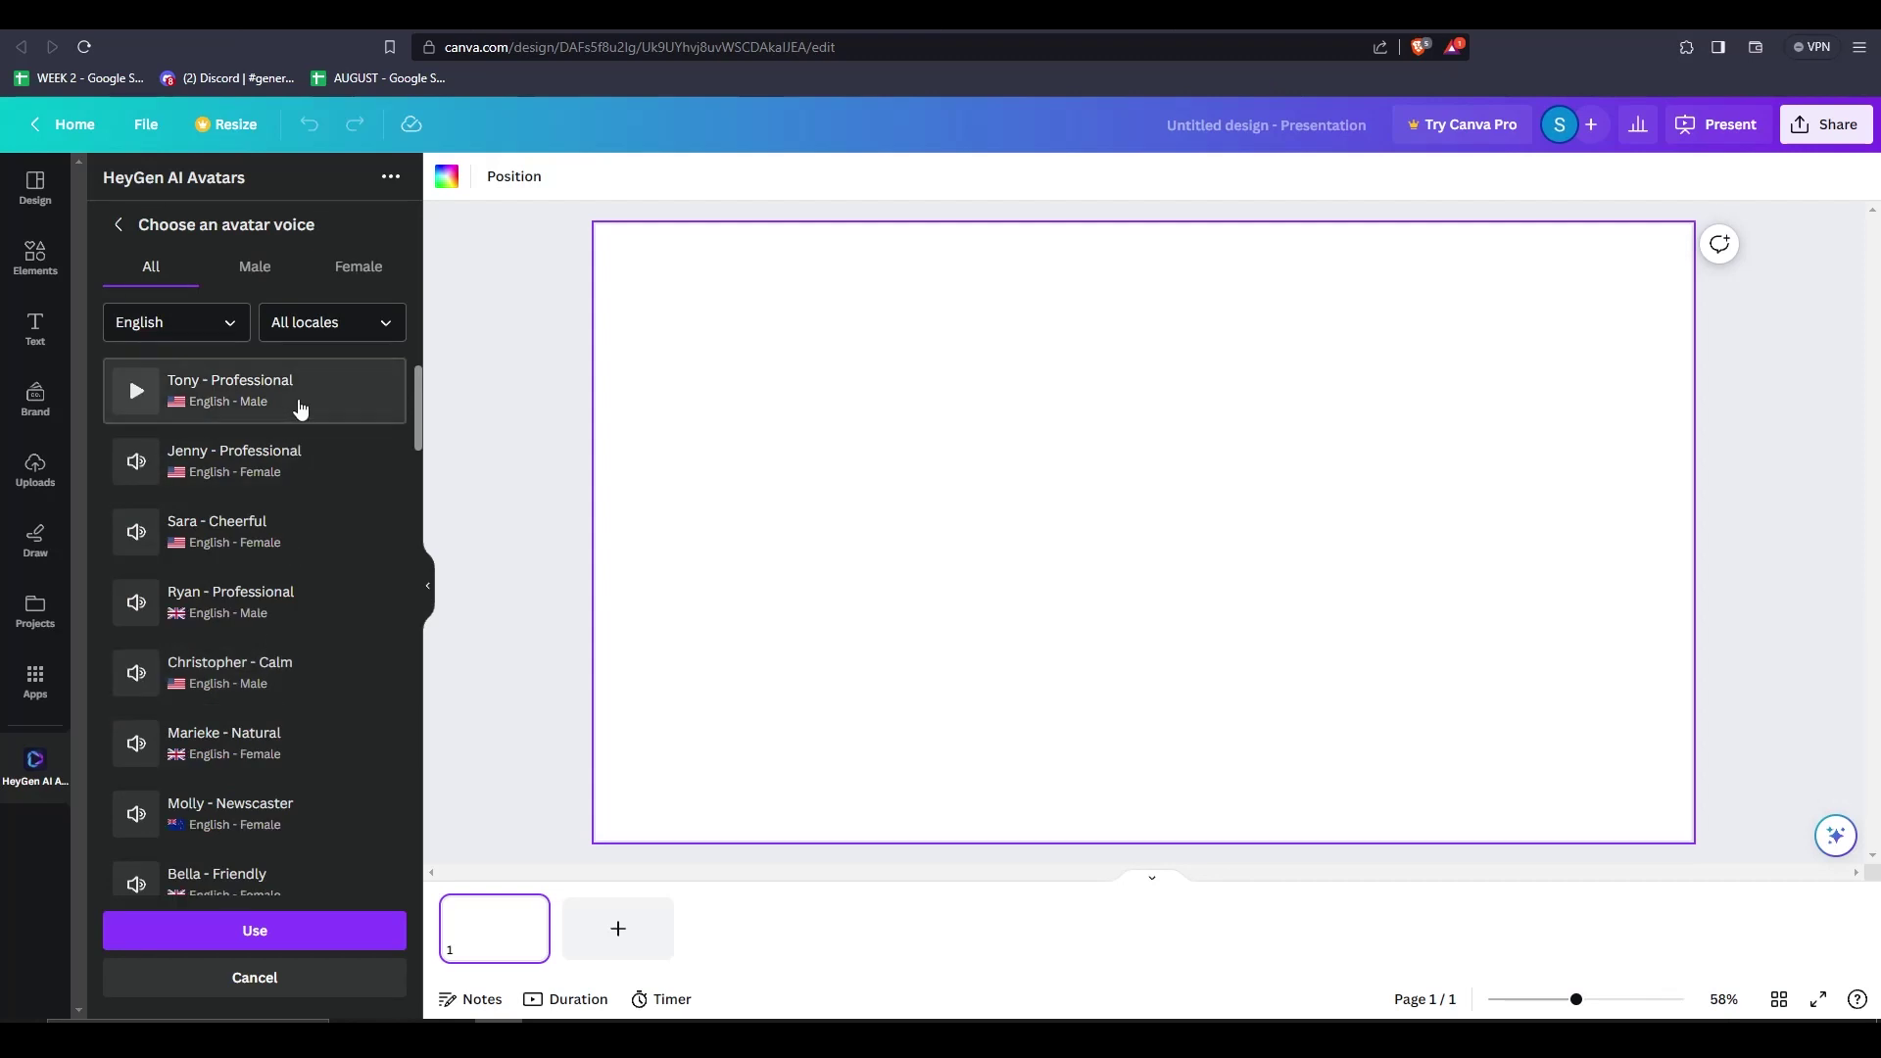
click(322, 535)
click(137, 534)
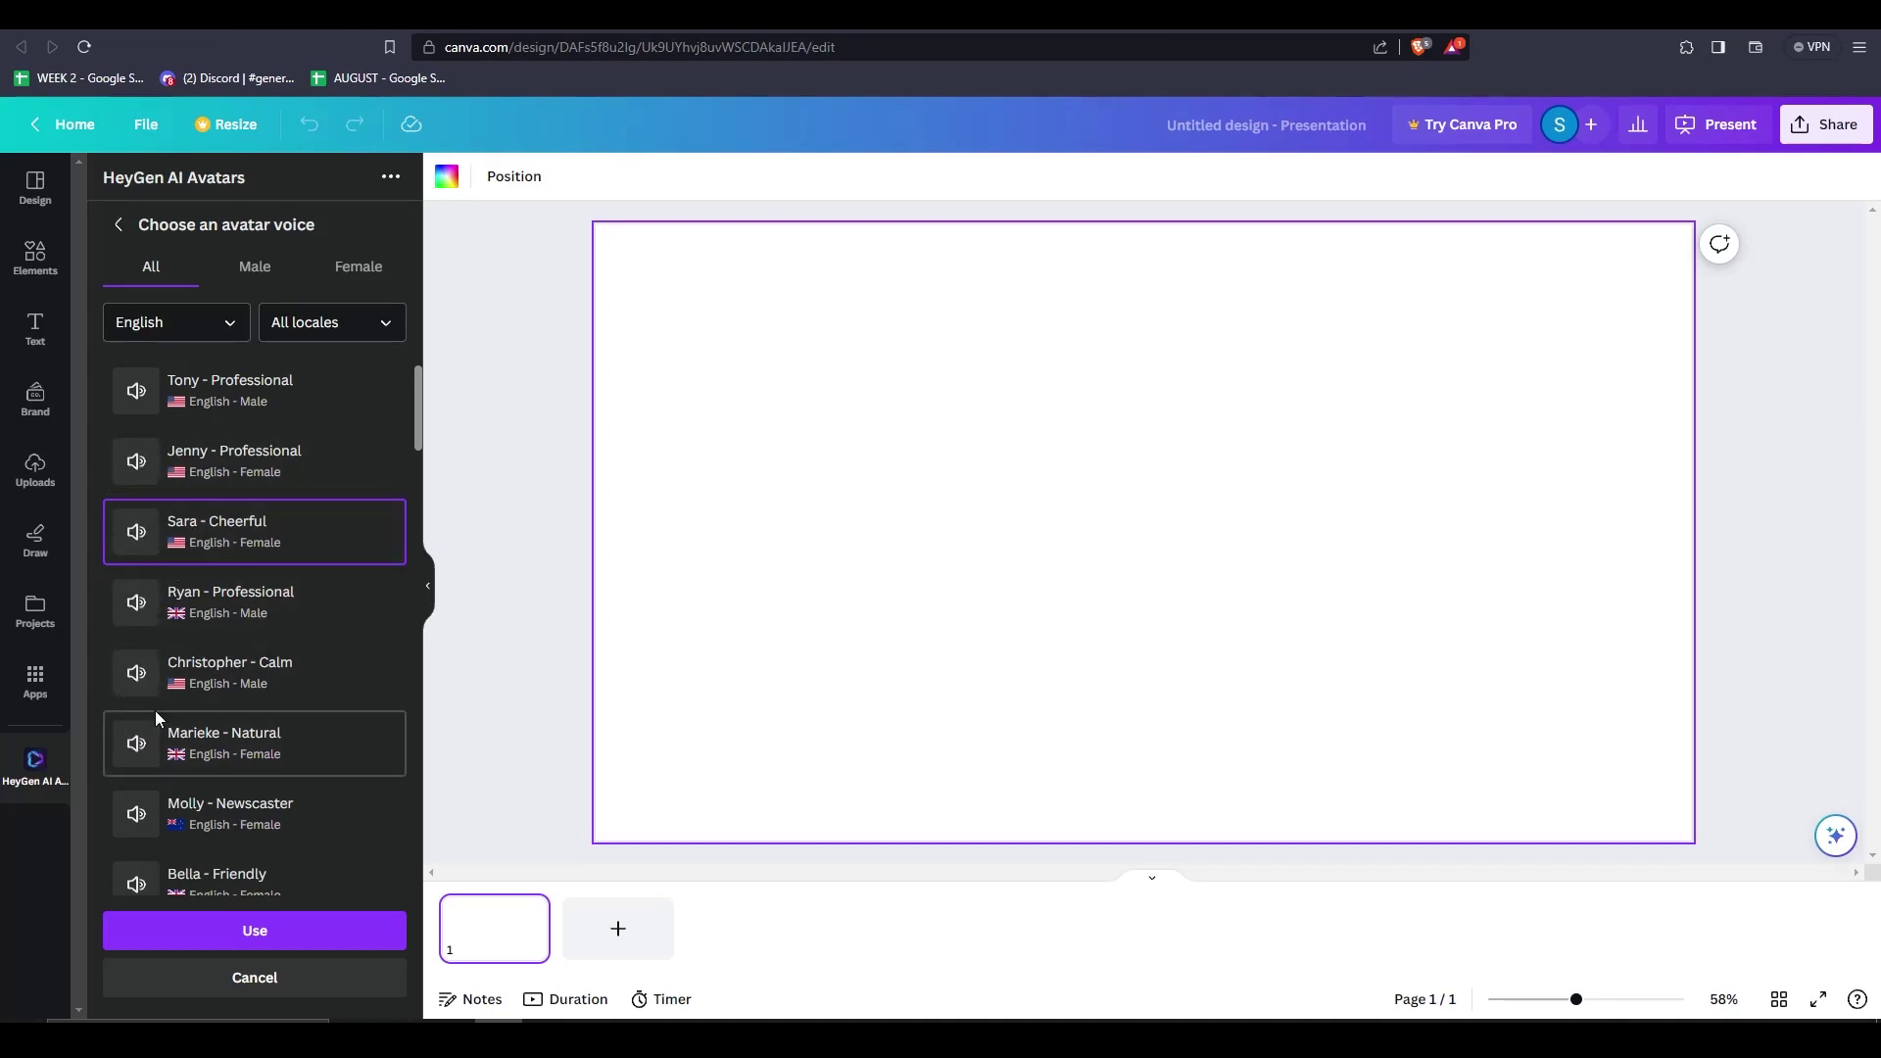
scroll(186, 664, down, 1)
scroll(186, 665, down, 1)
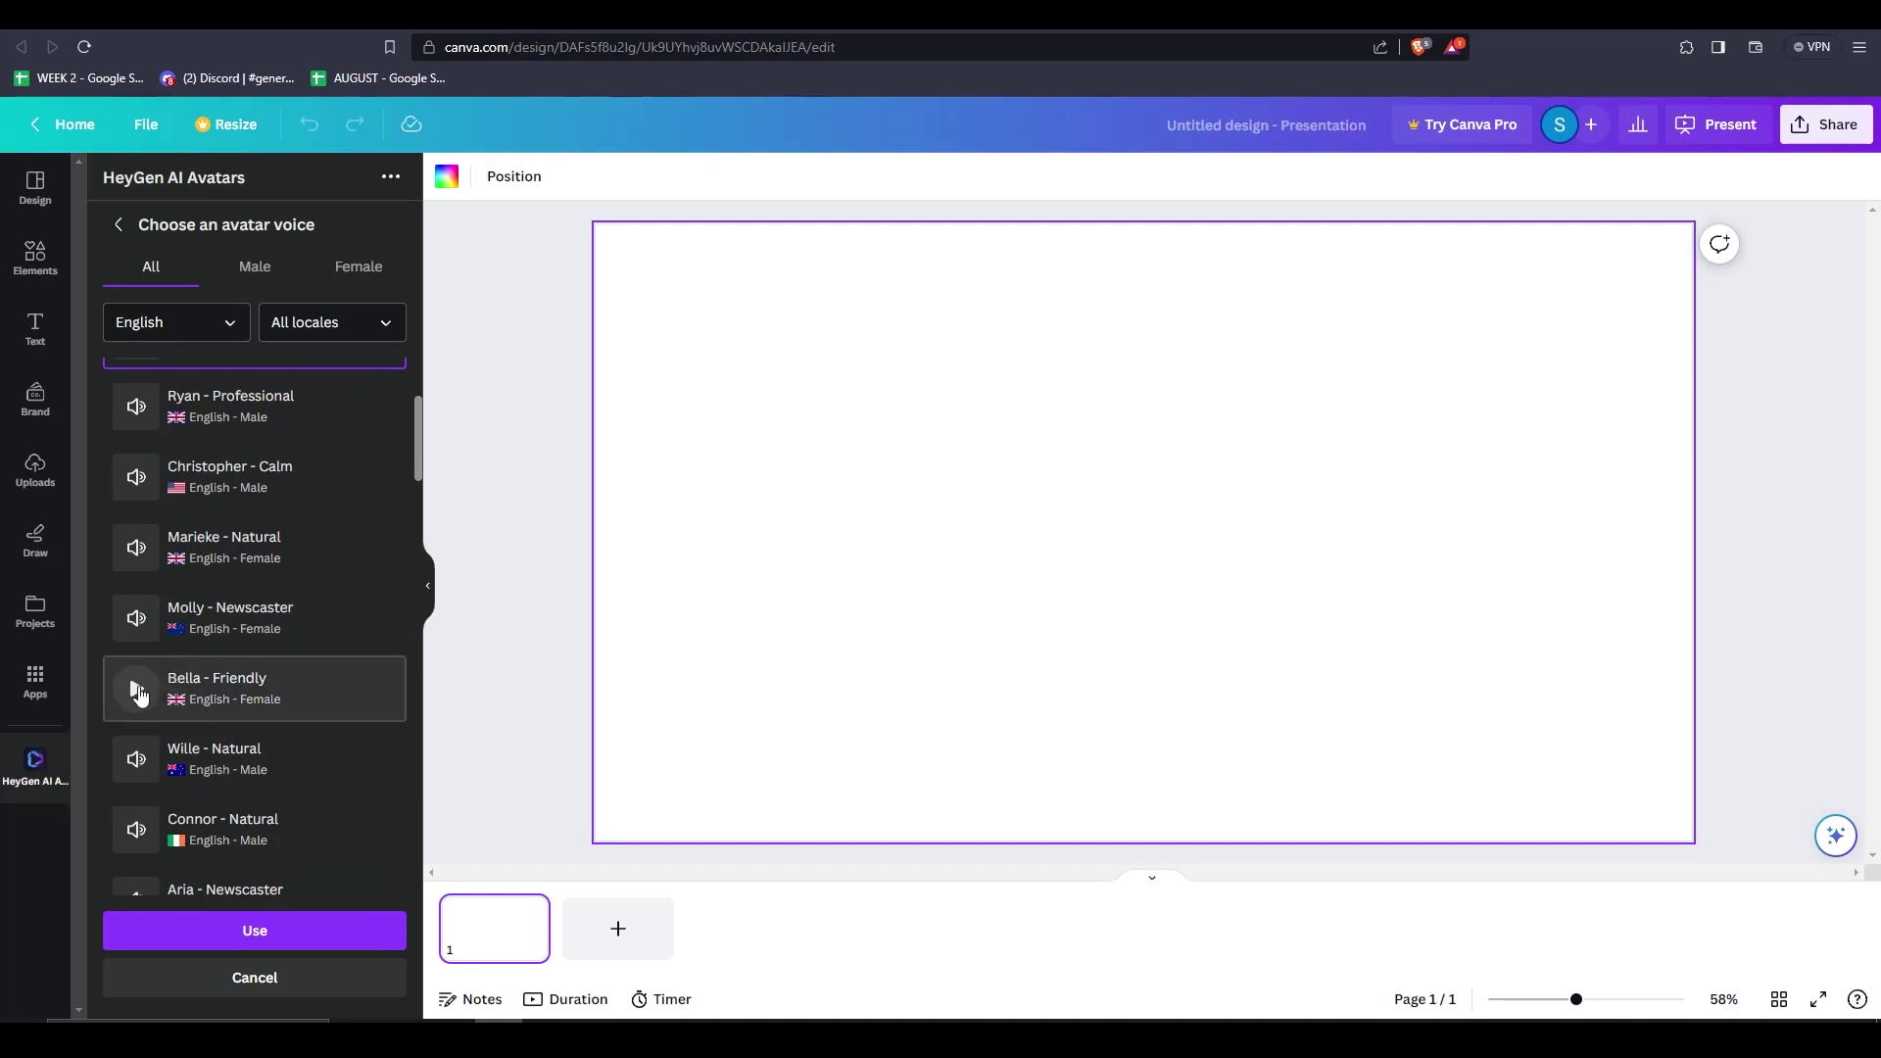
scroll(147, 666, down, 2)
scroll(147, 646, down, 2)
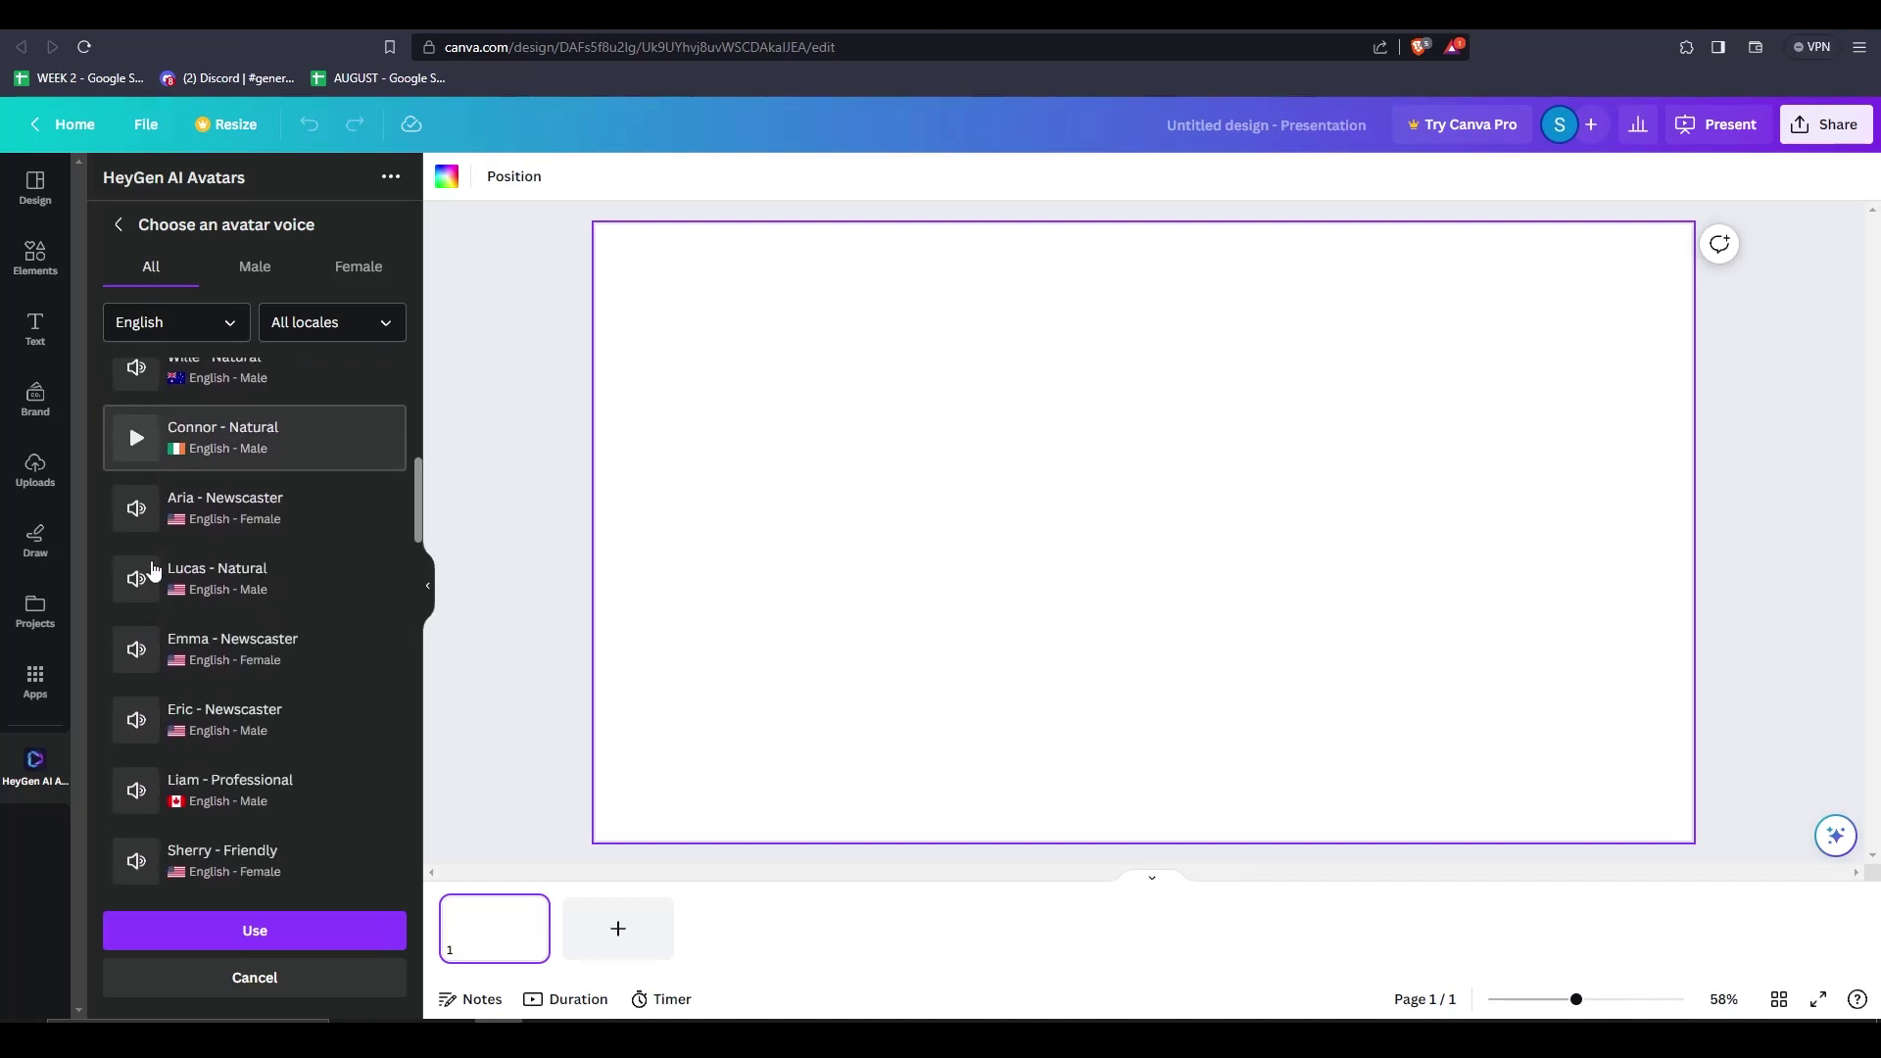
scroll(157, 637, up, 5)
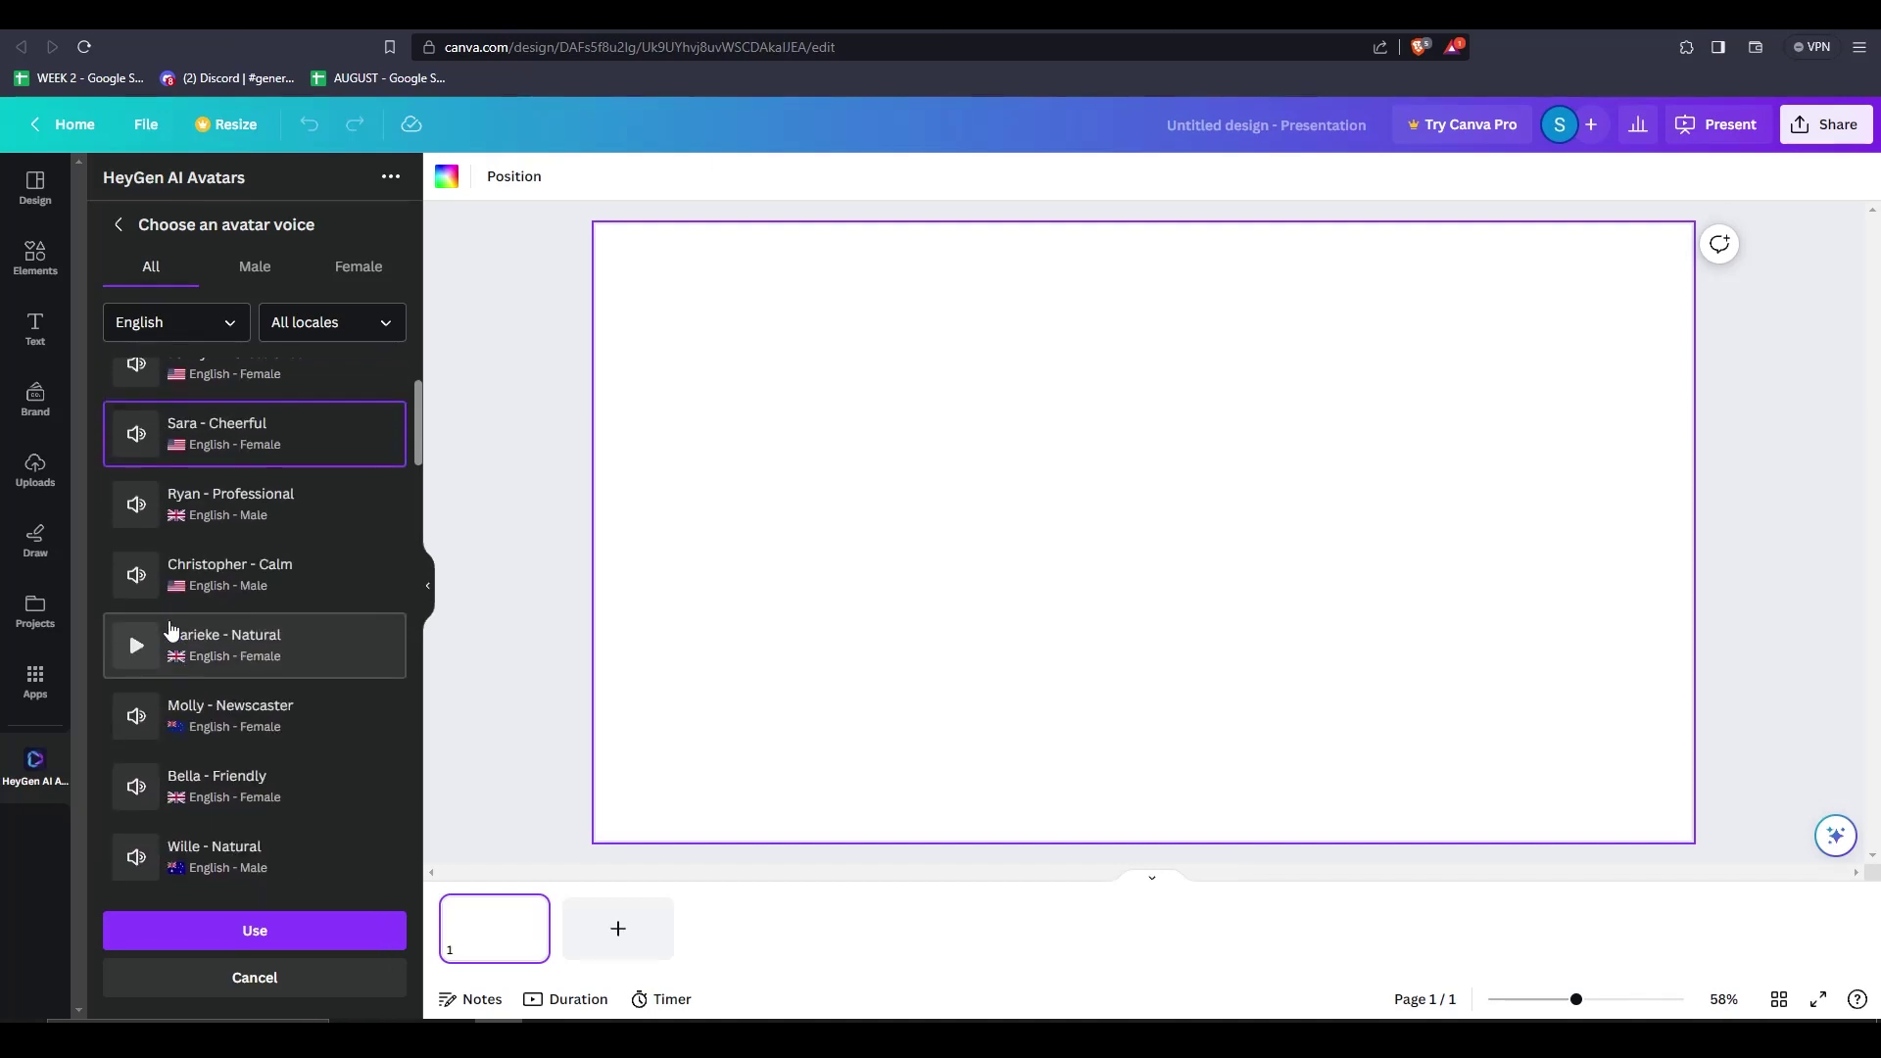
scroll(172, 630, up, 1)
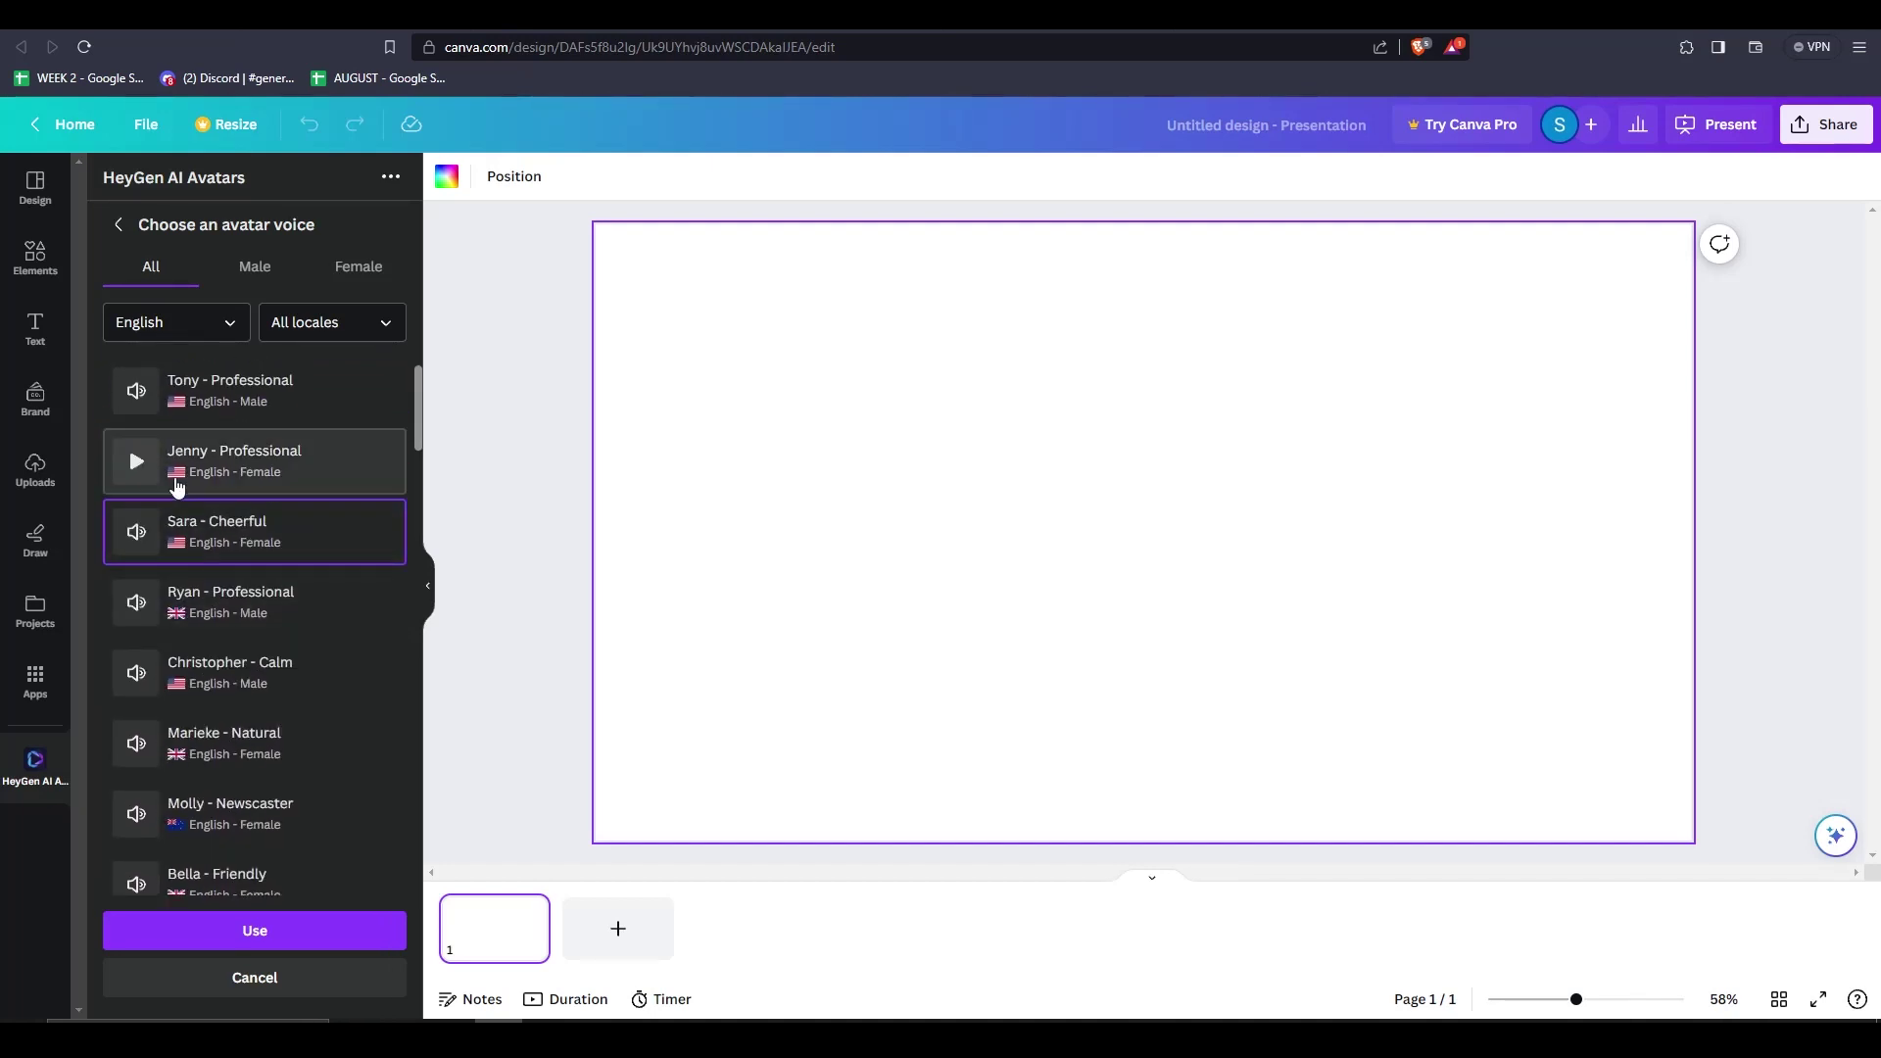
click(329, 933)
scroll(332, 655, down, 2)
scroll(332, 666, down, 1)
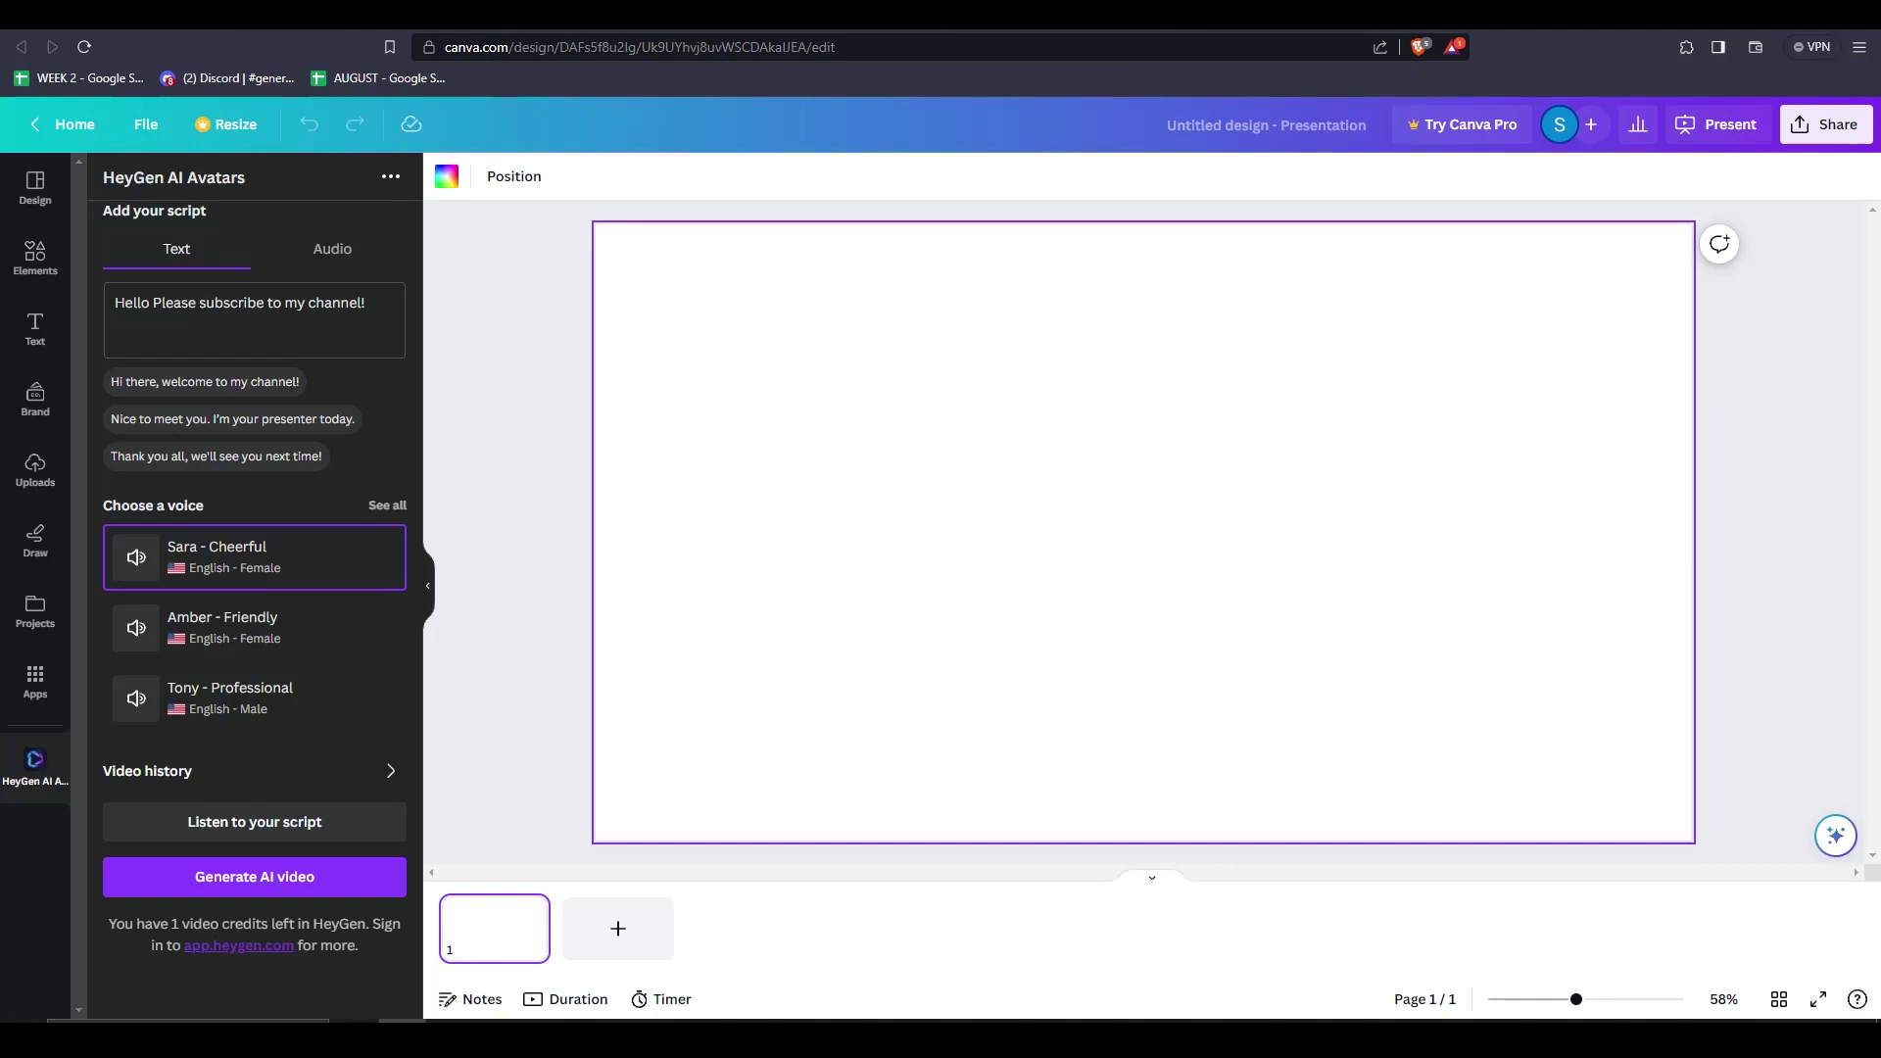
Generate the HeyGen AI video and add it to the slide
click(224, 892)
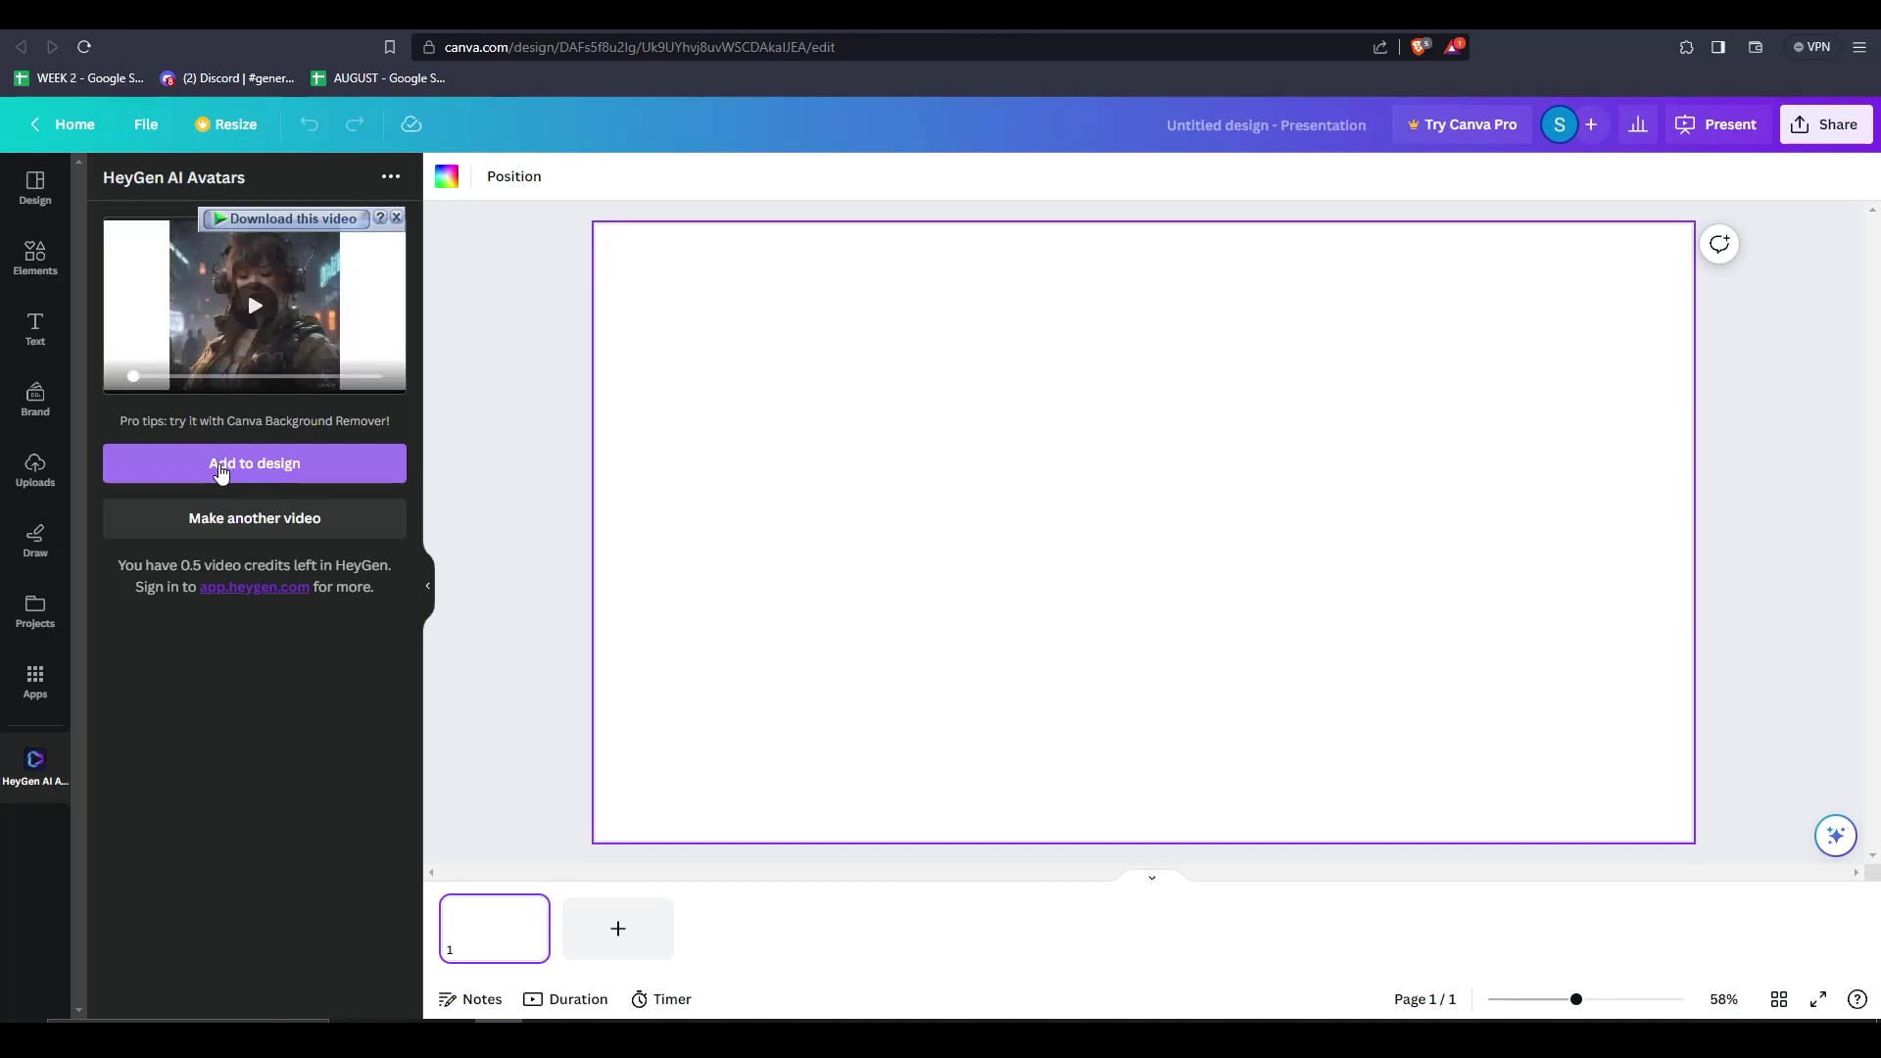
click(222, 471)
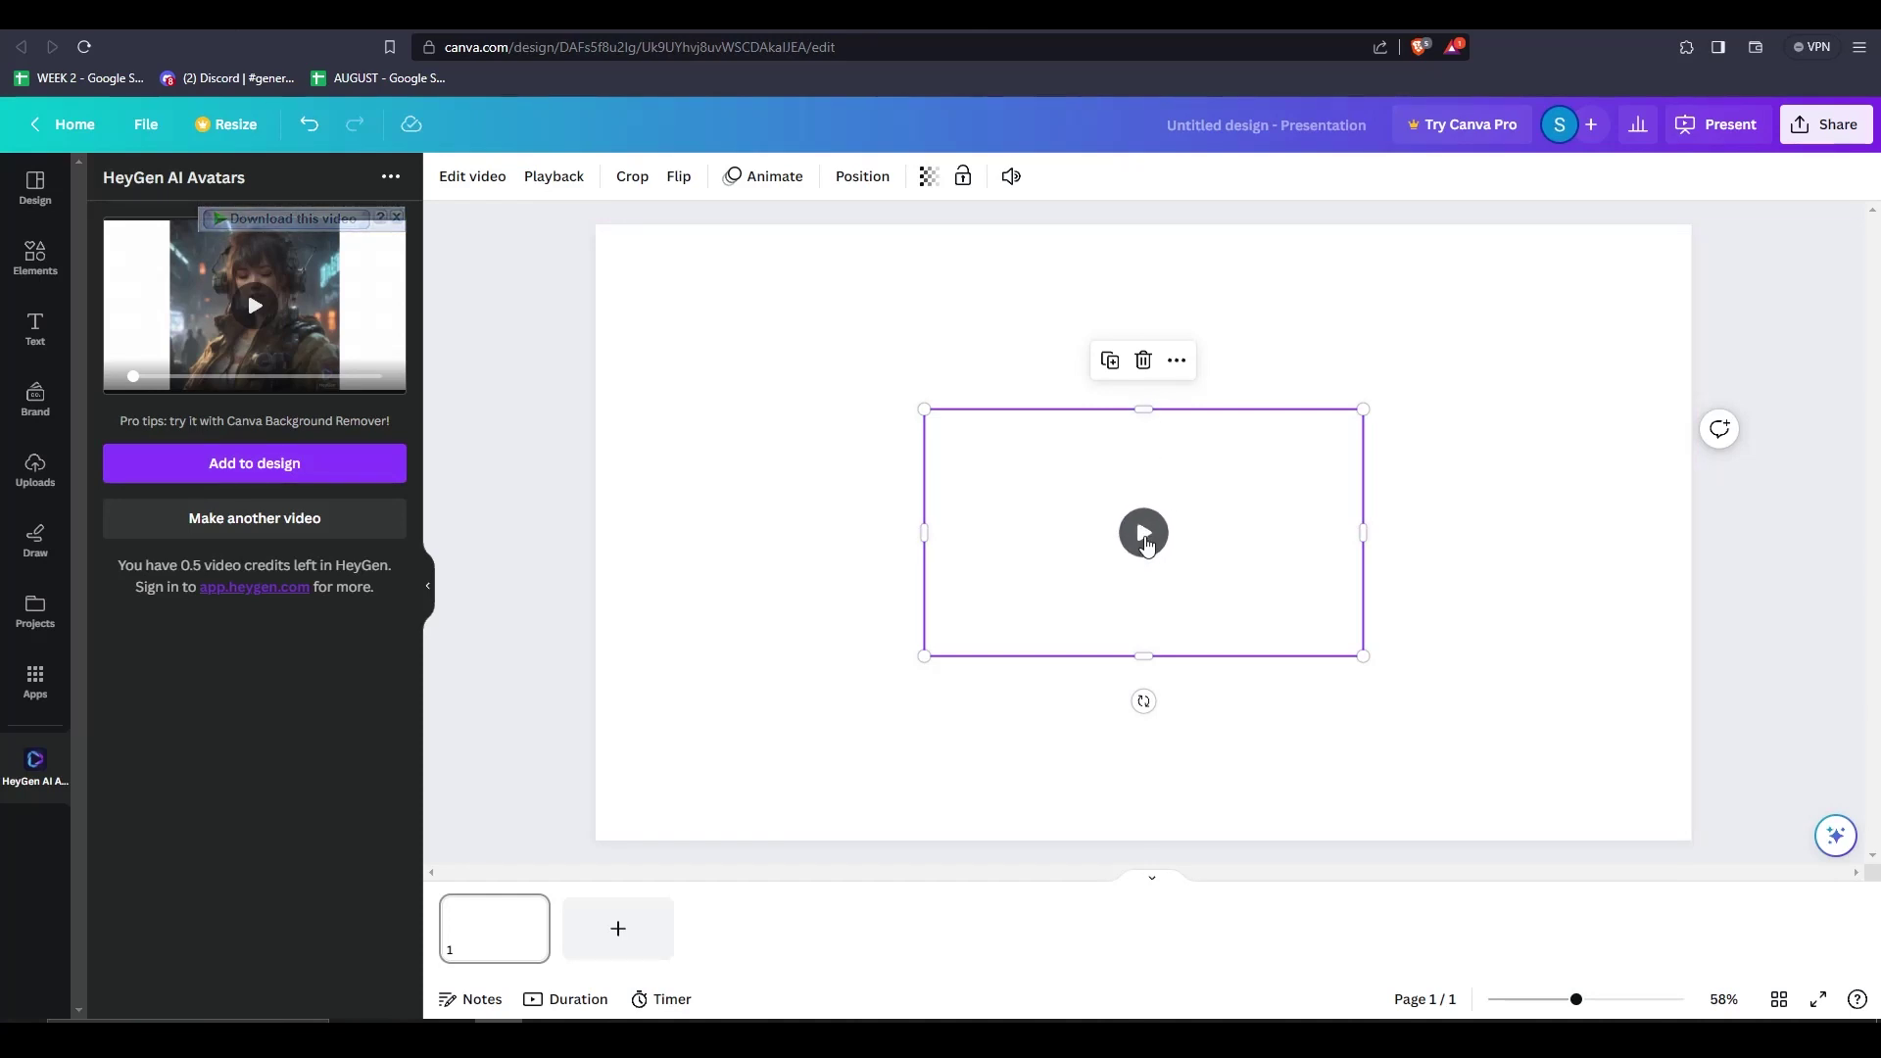
Enlarge and play the avatar video, then open the Share menu's Download options
click(1146, 539)
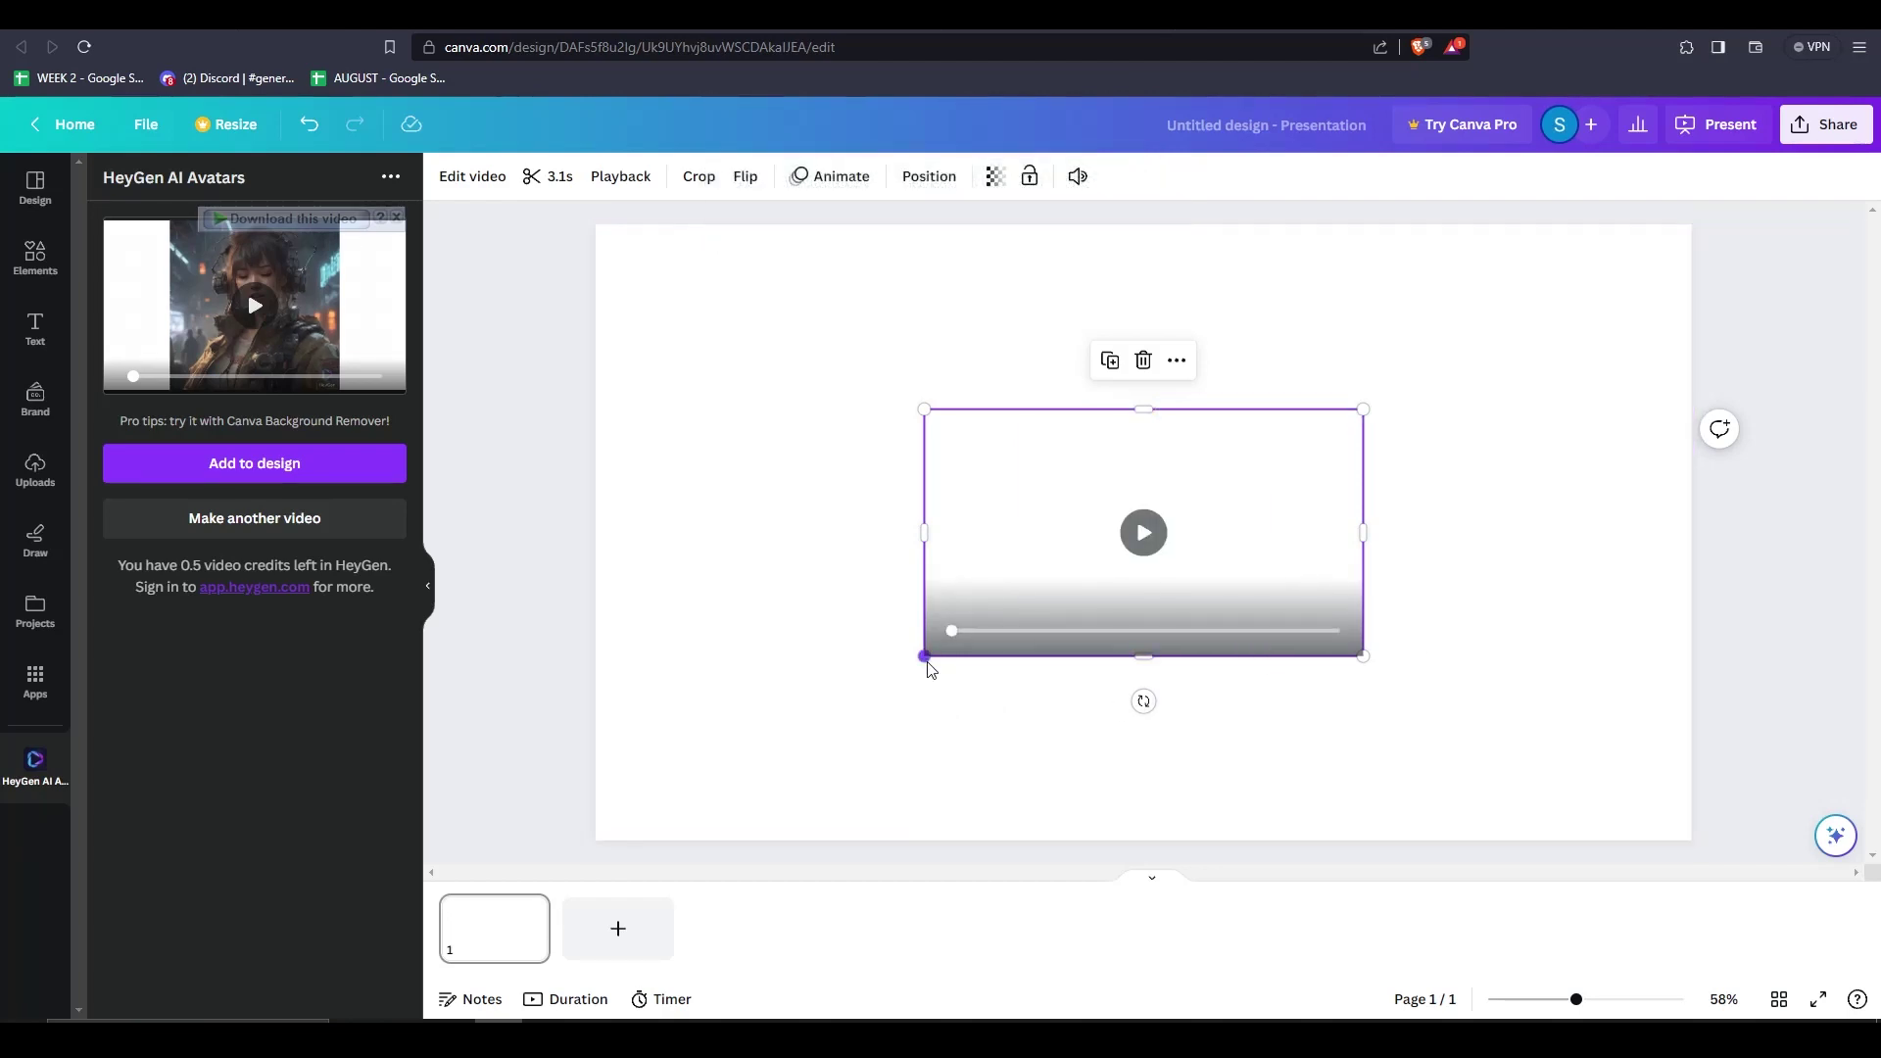
drag(924, 657, 765, 745)
drag(1363, 408, 1499, 333)
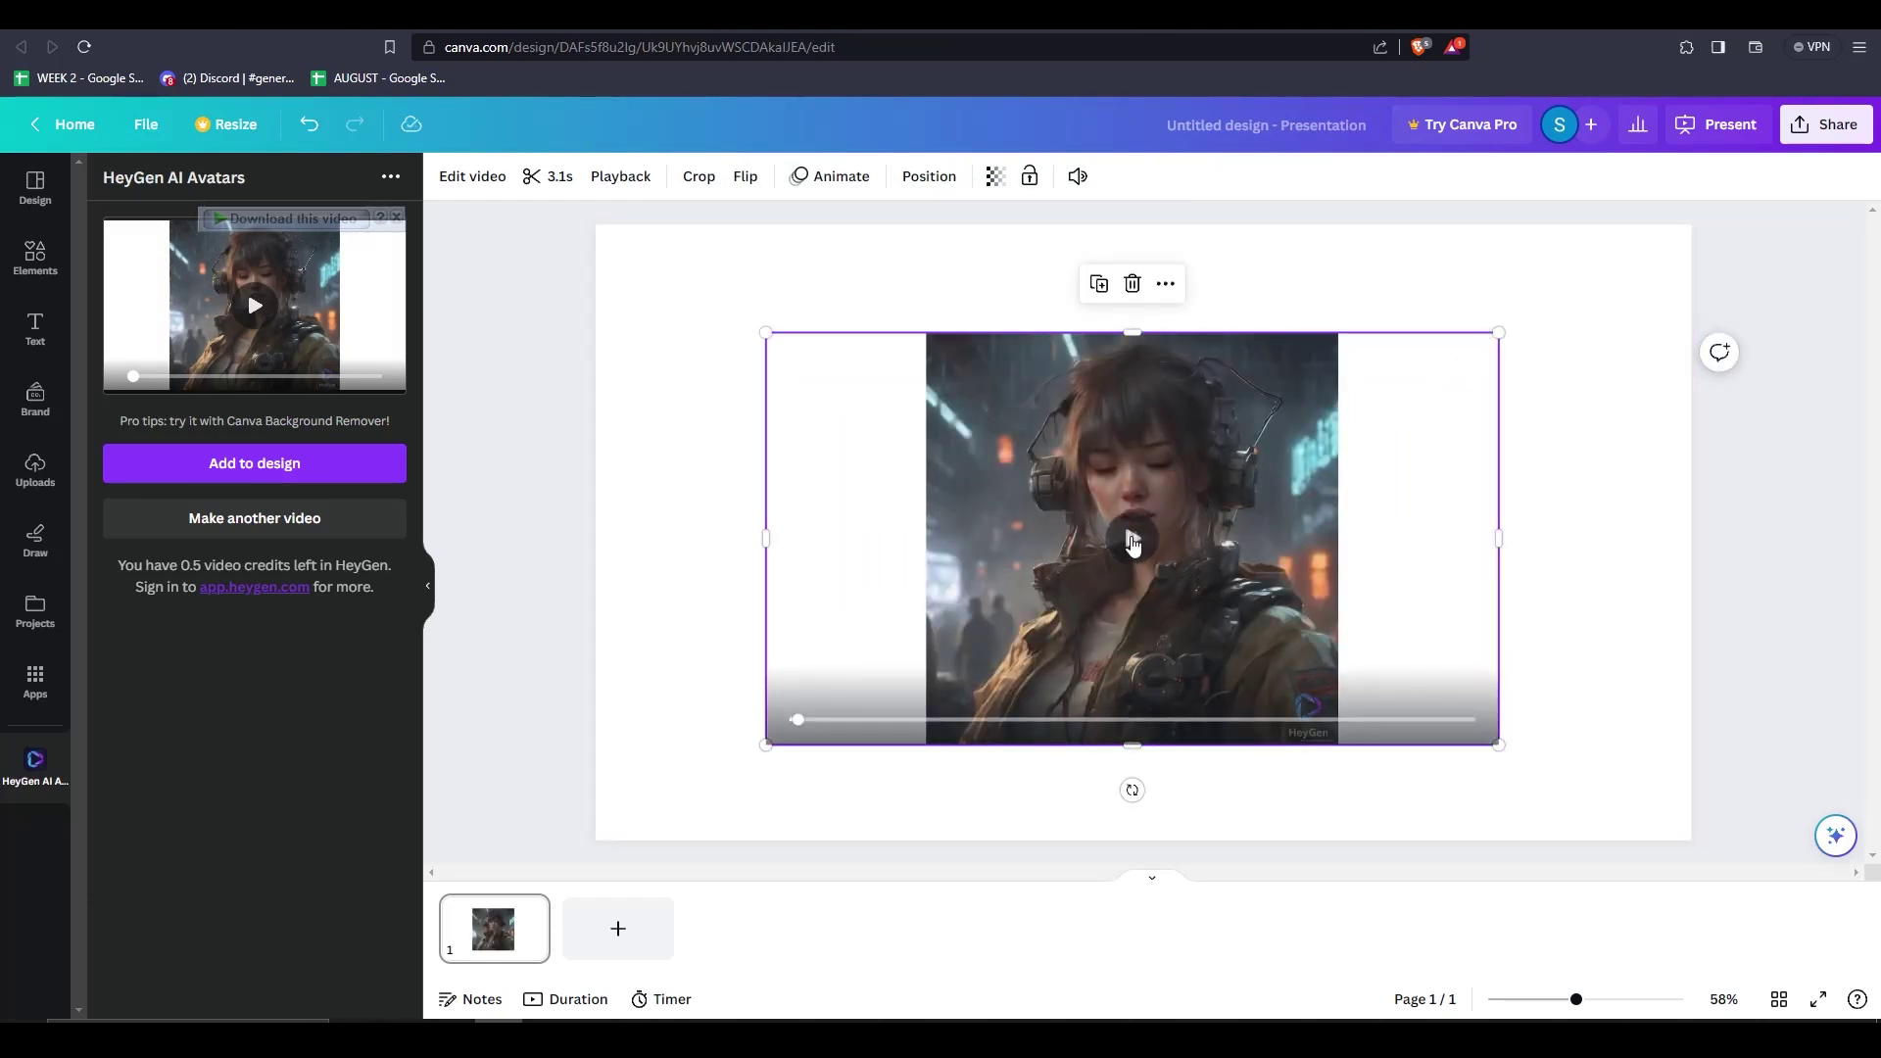
click(1139, 540)
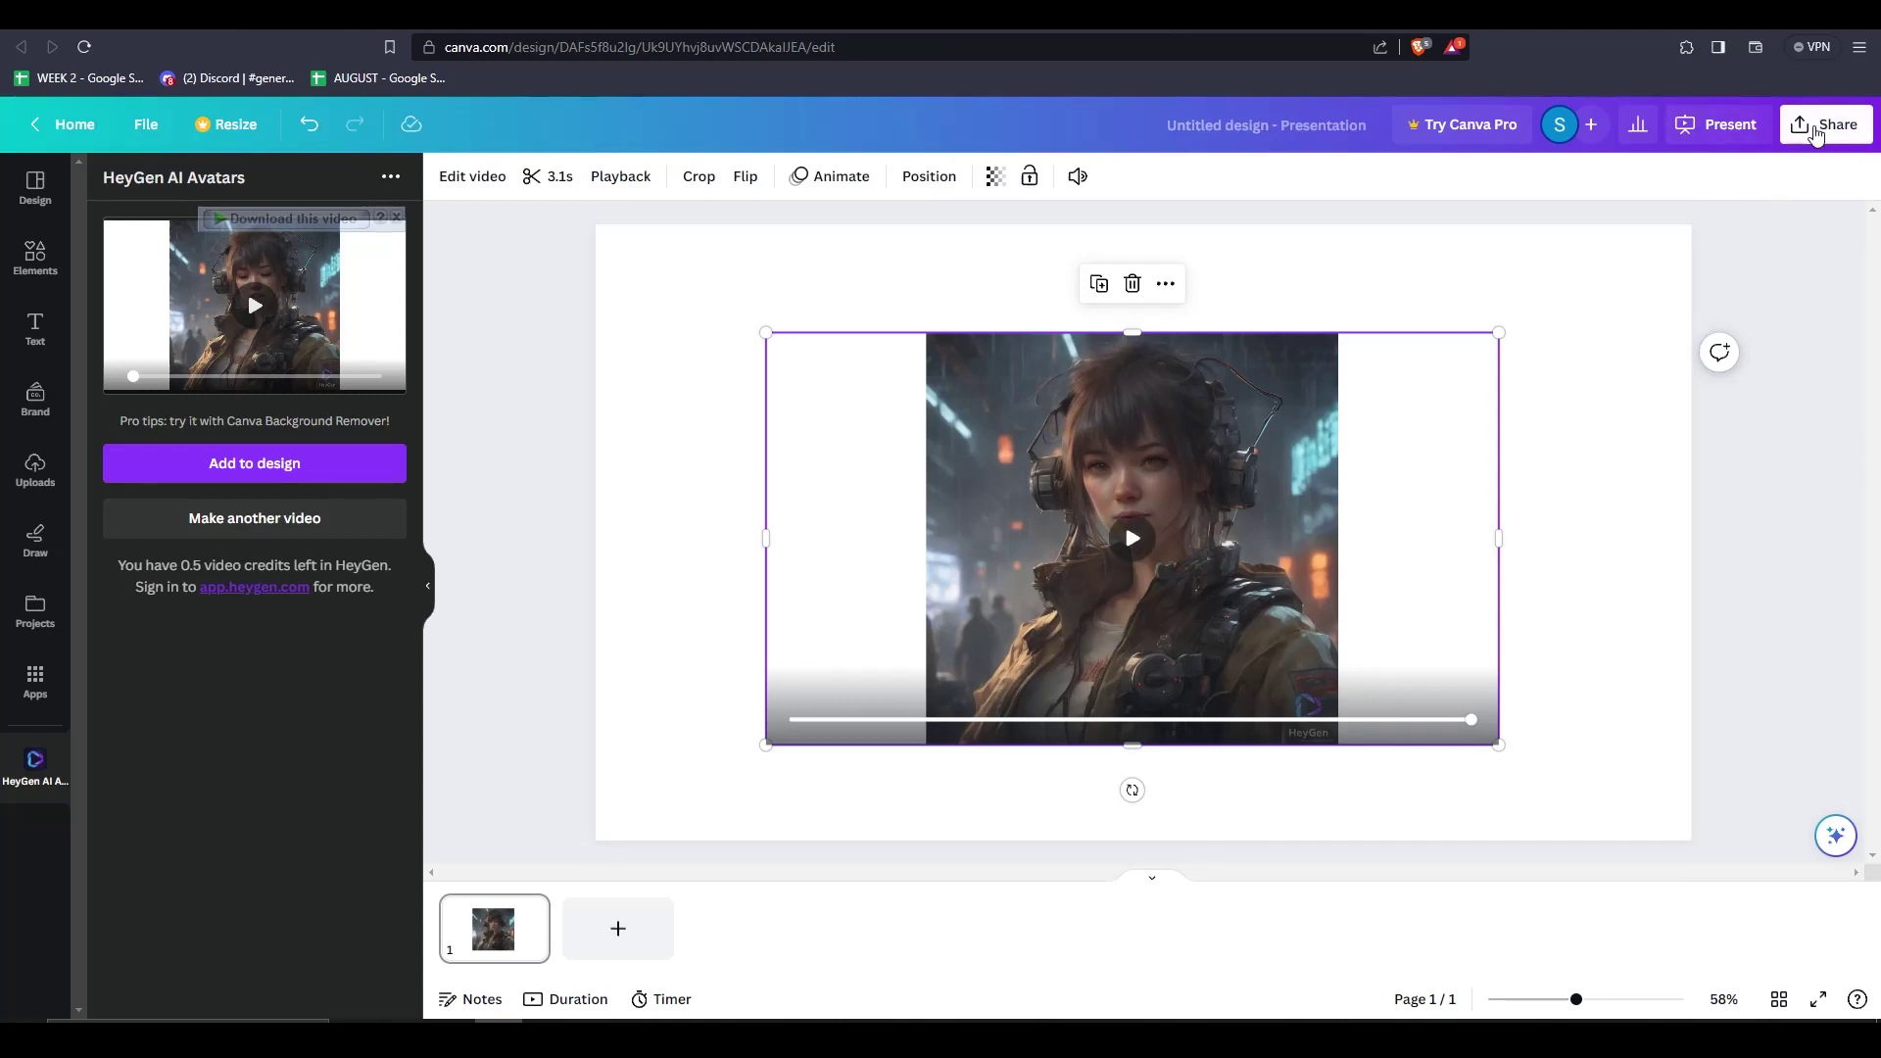
click(1816, 129)
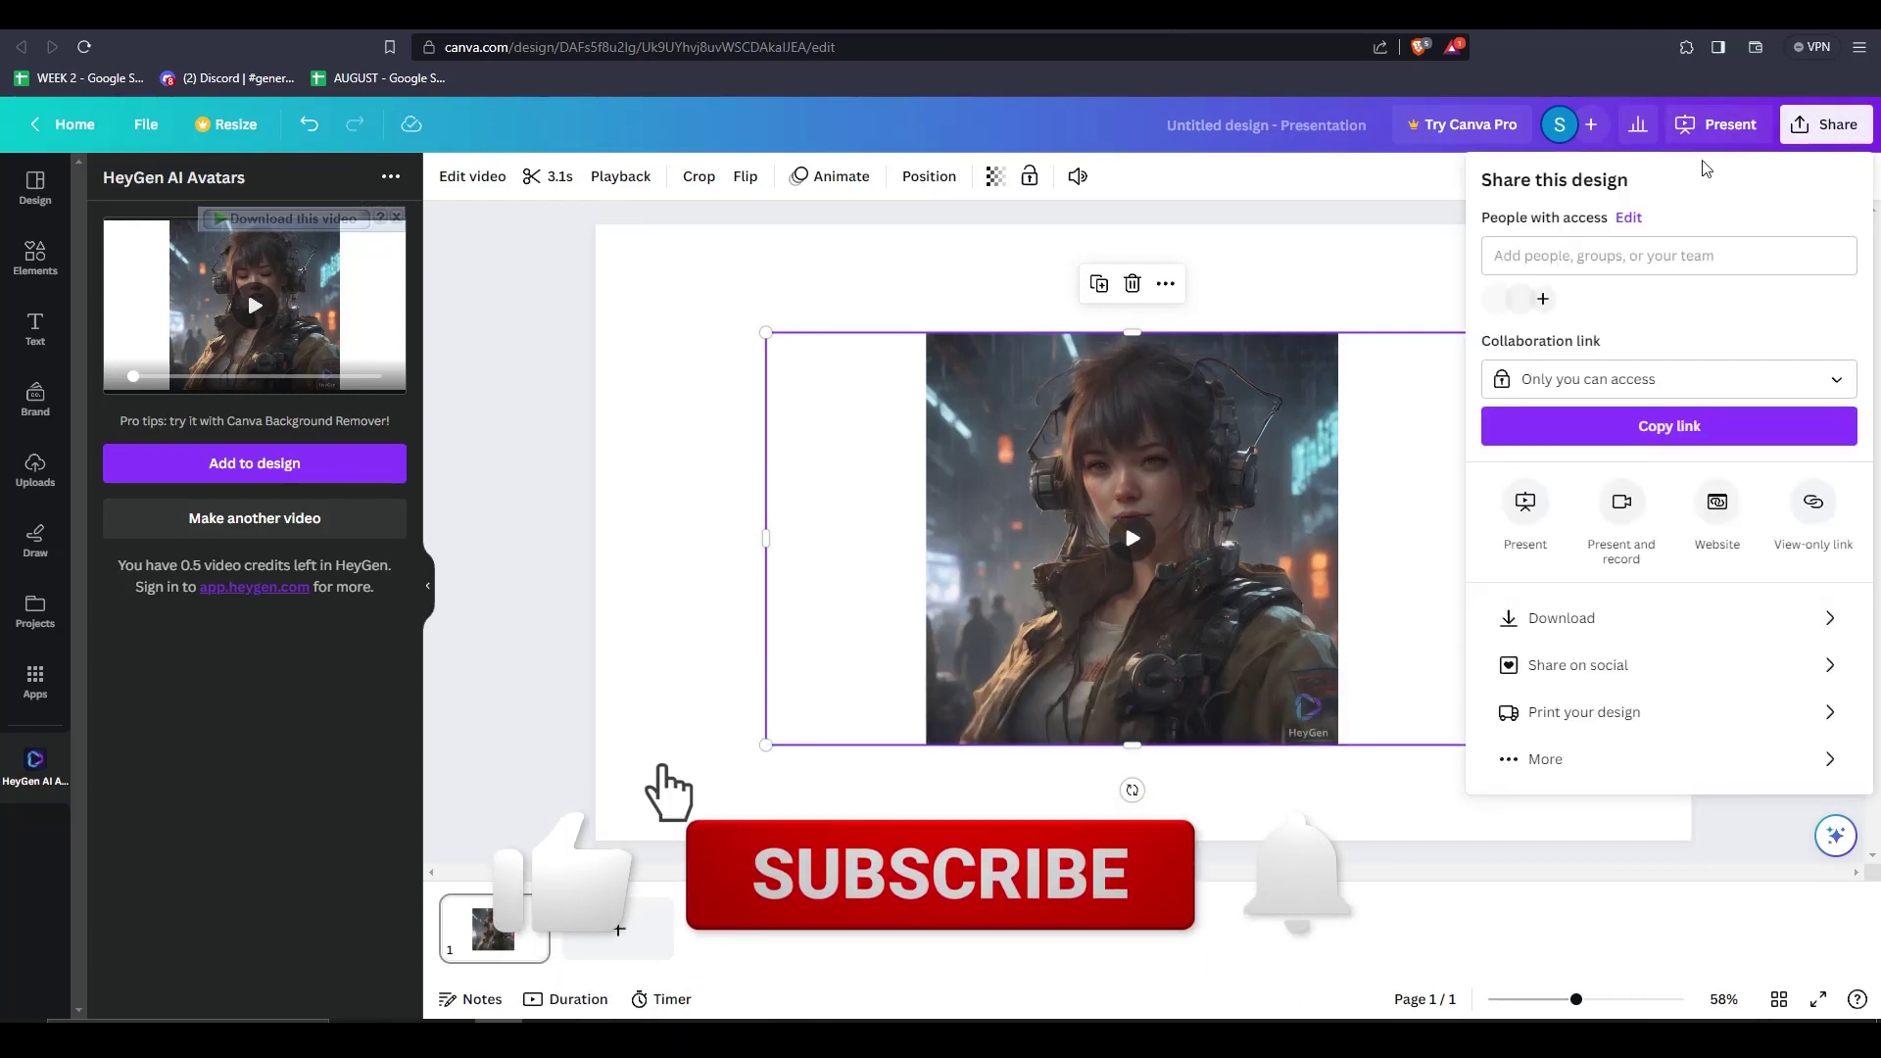
click(1608, 617)
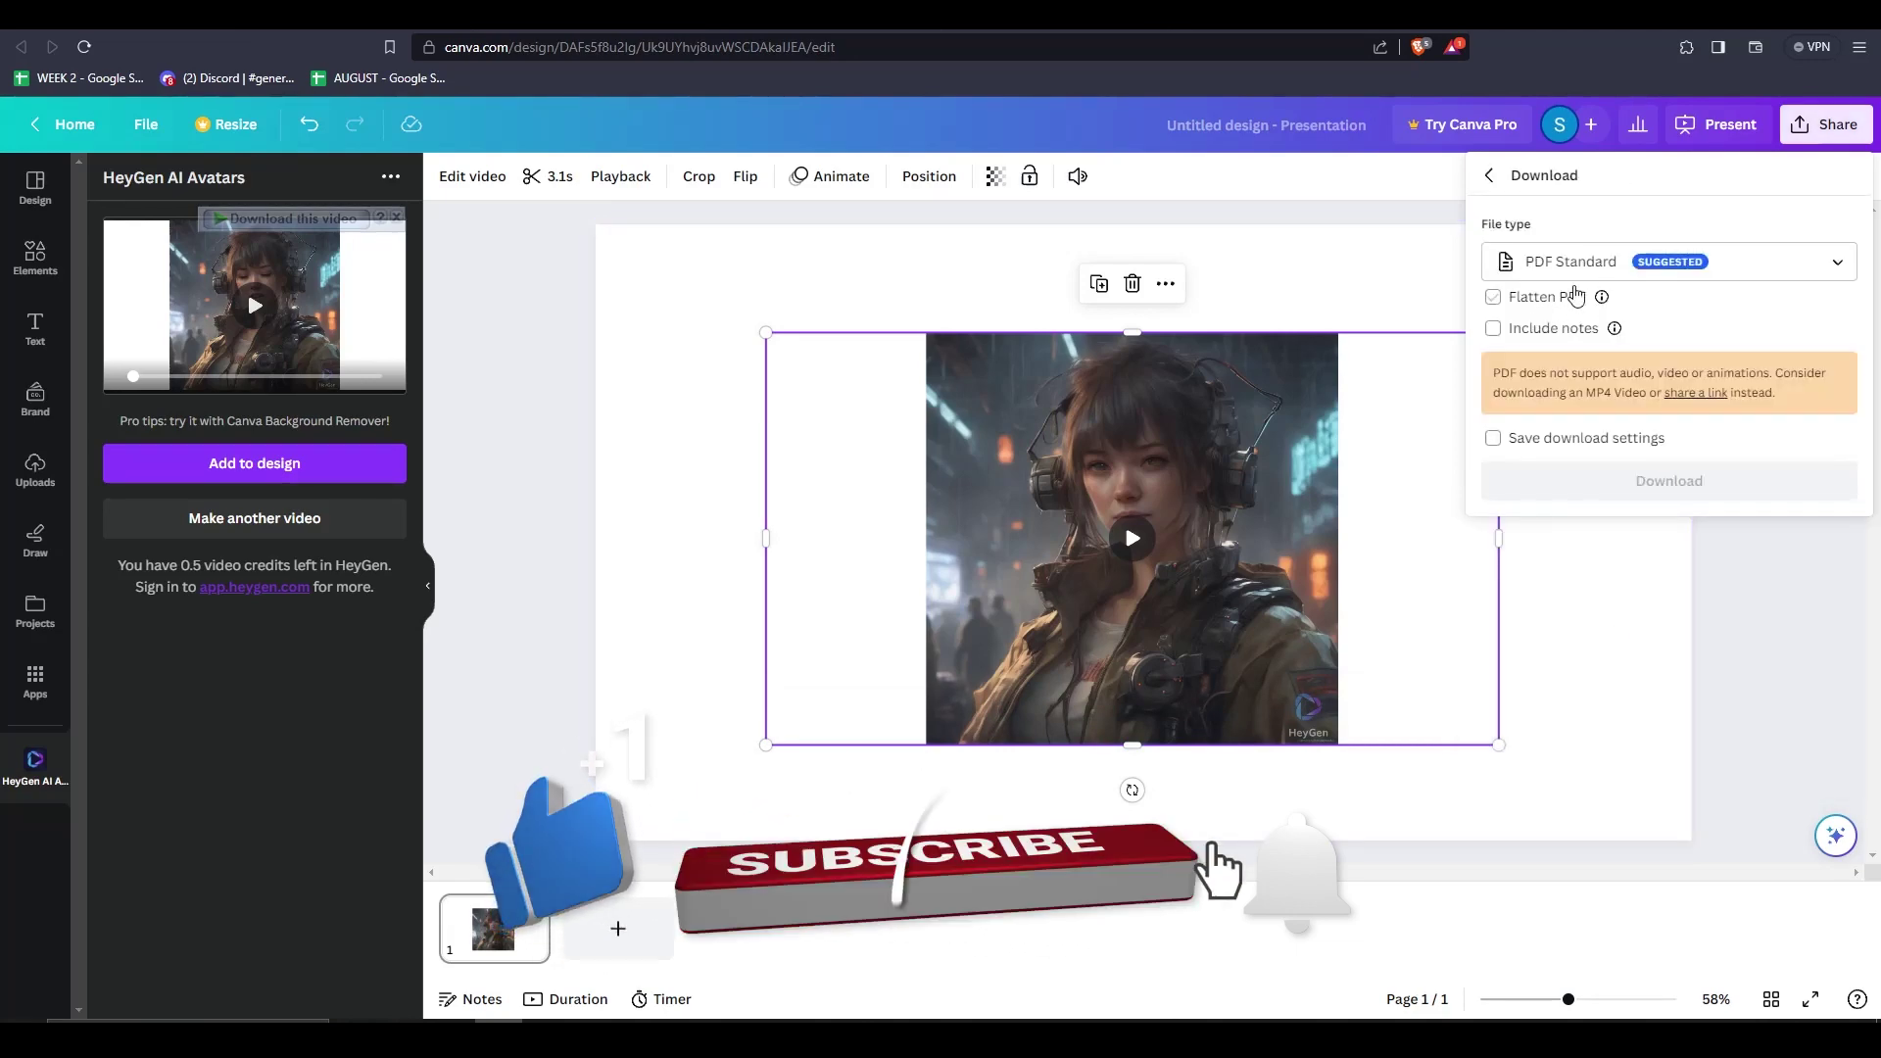